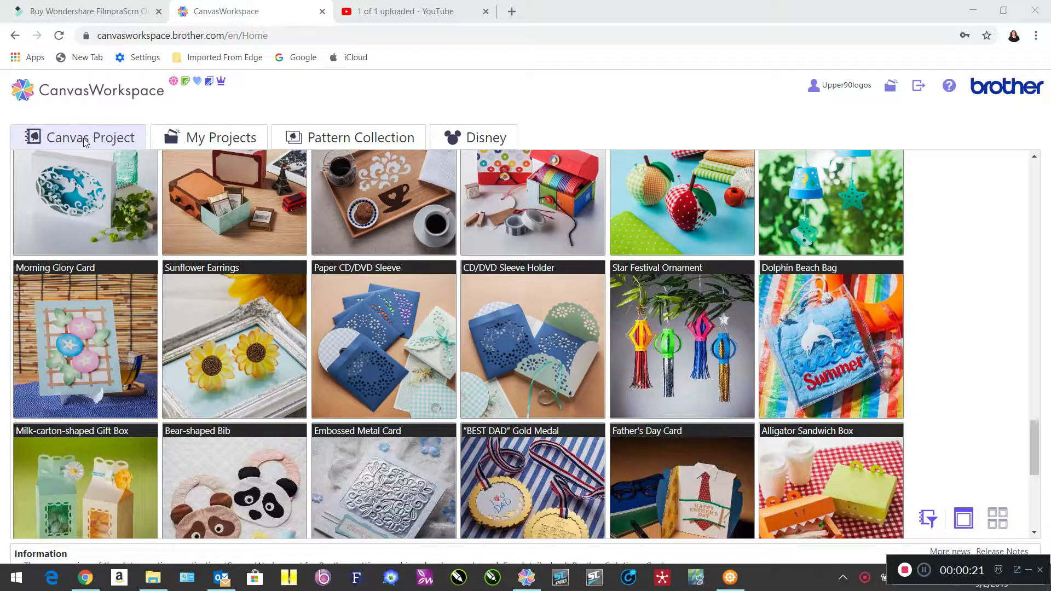
Go to the CanvasWorkspace home page and create a new blank project.
click(49, 97)
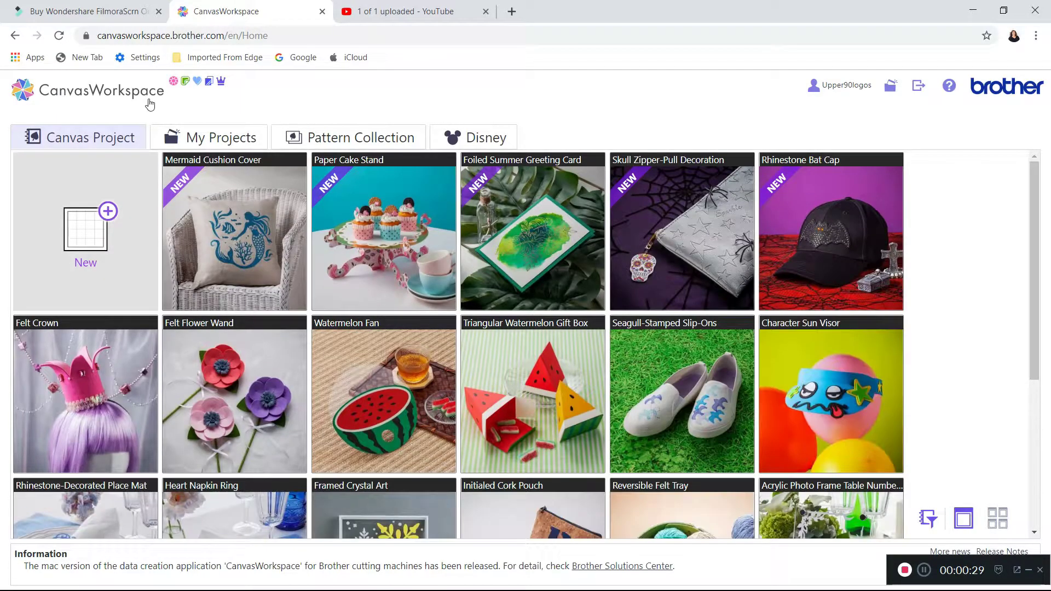
click(86, 247)
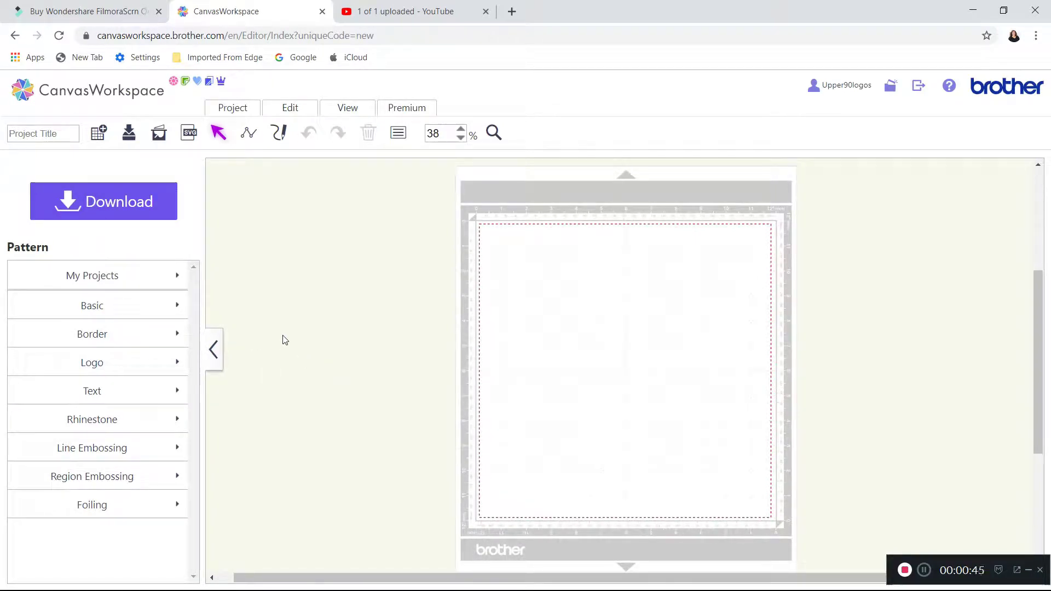
Import the box template file U000001.fcm from USB Drive (E:) onto the mat.
click(190, 137)
click(187, 135)
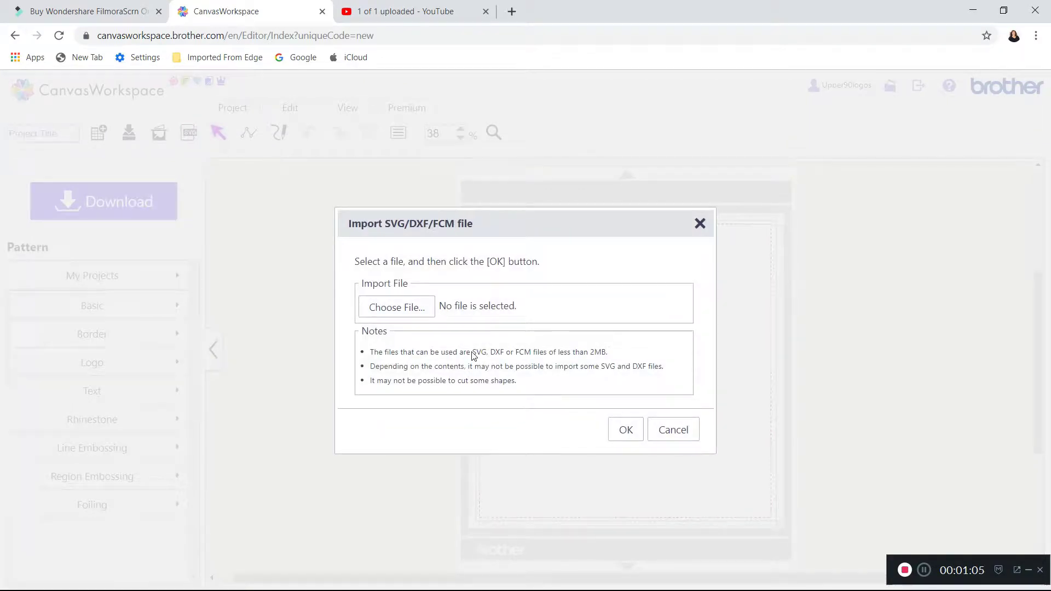
click(402, 308)
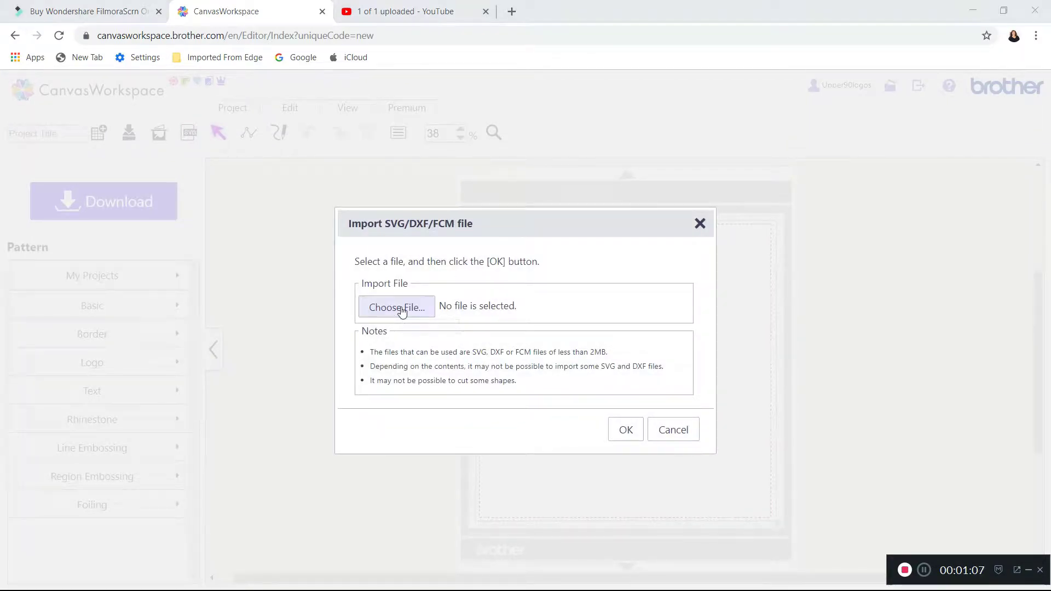
scroll(91, 197, up, 3)
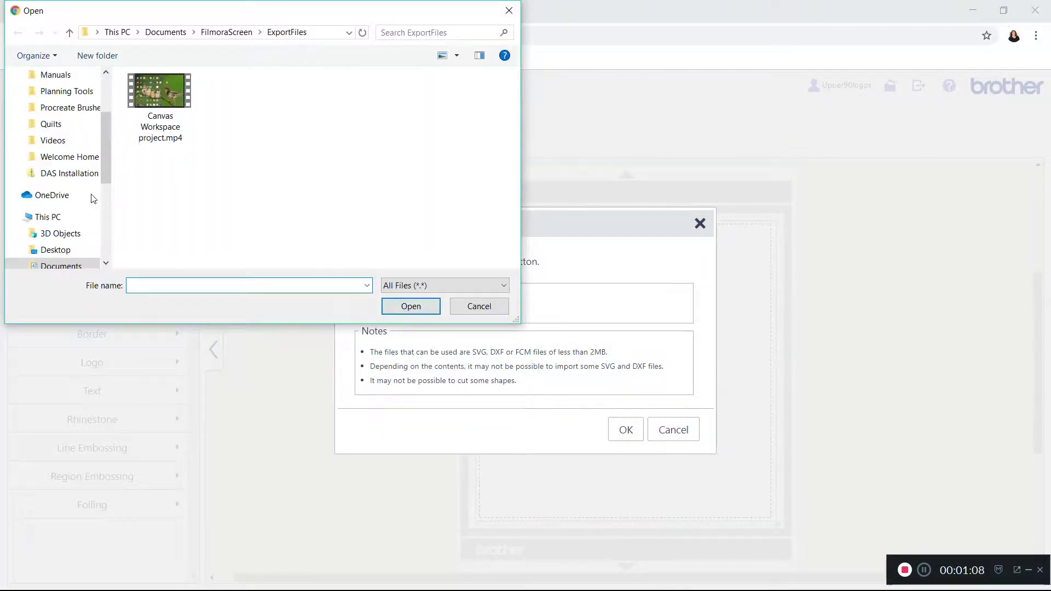
scroll(103, 185, down, 5)
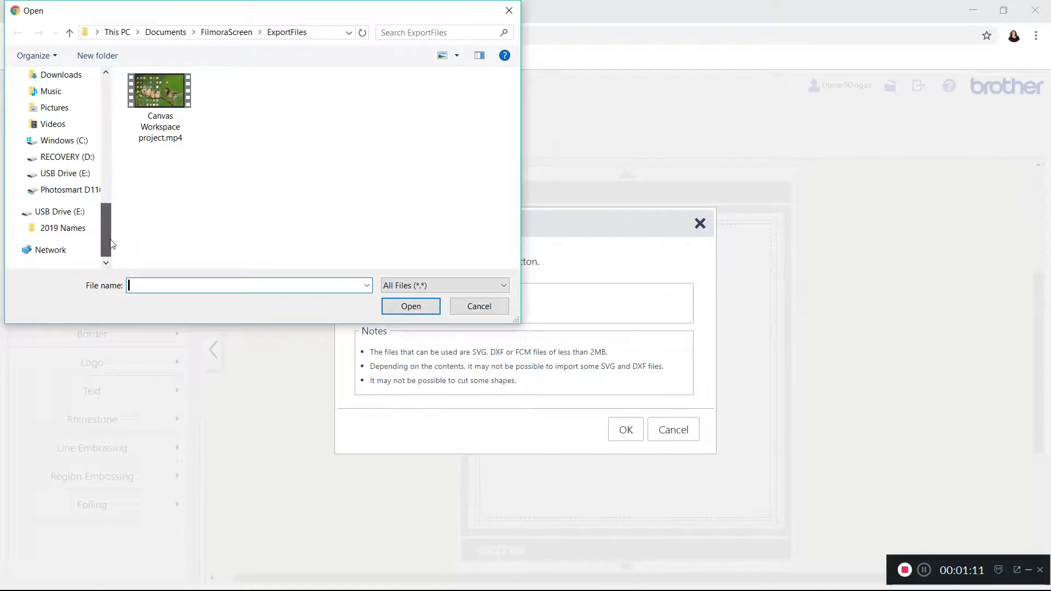
click(55, 216)
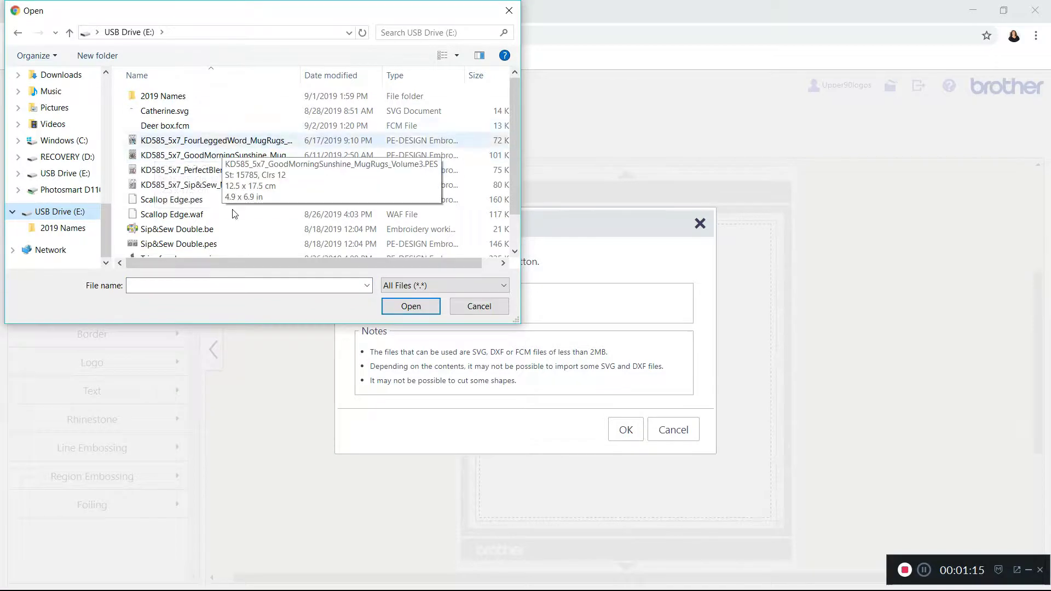
scroll(223, 228, down, 1)
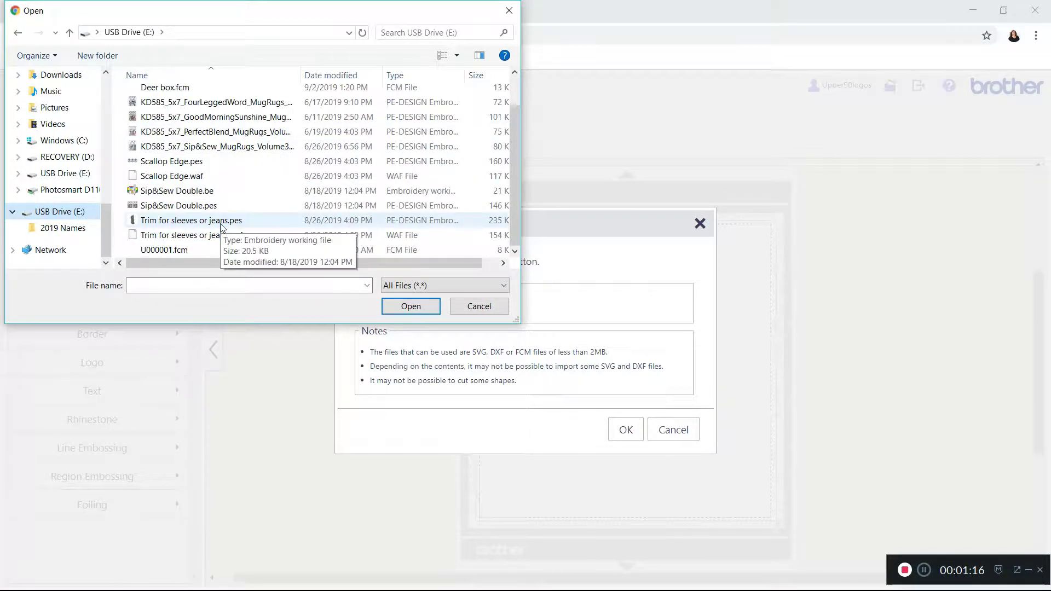
click(167, 252)
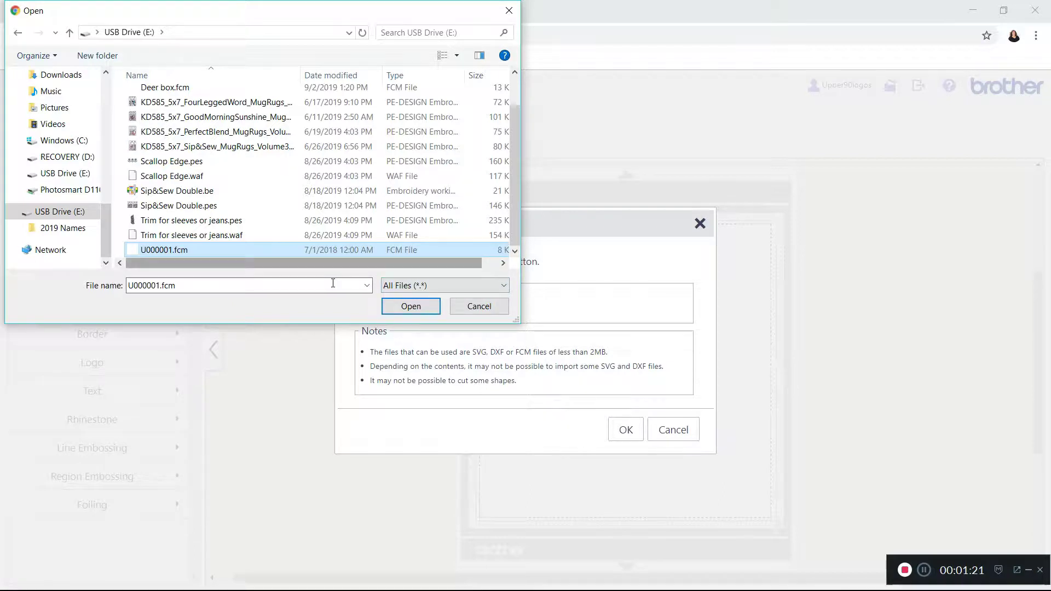
click(411, 306)
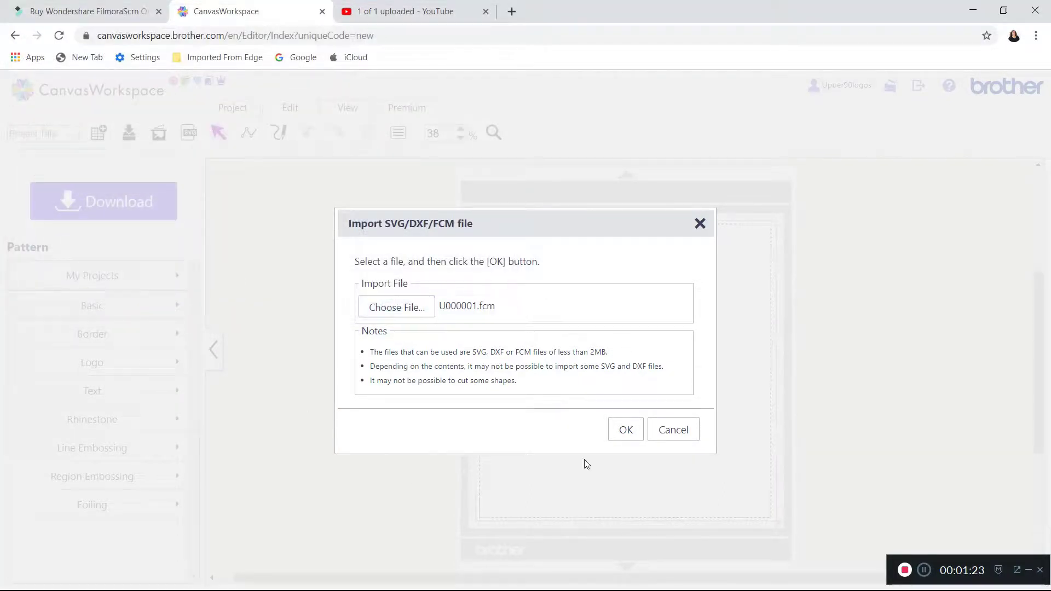
click(626, 436)
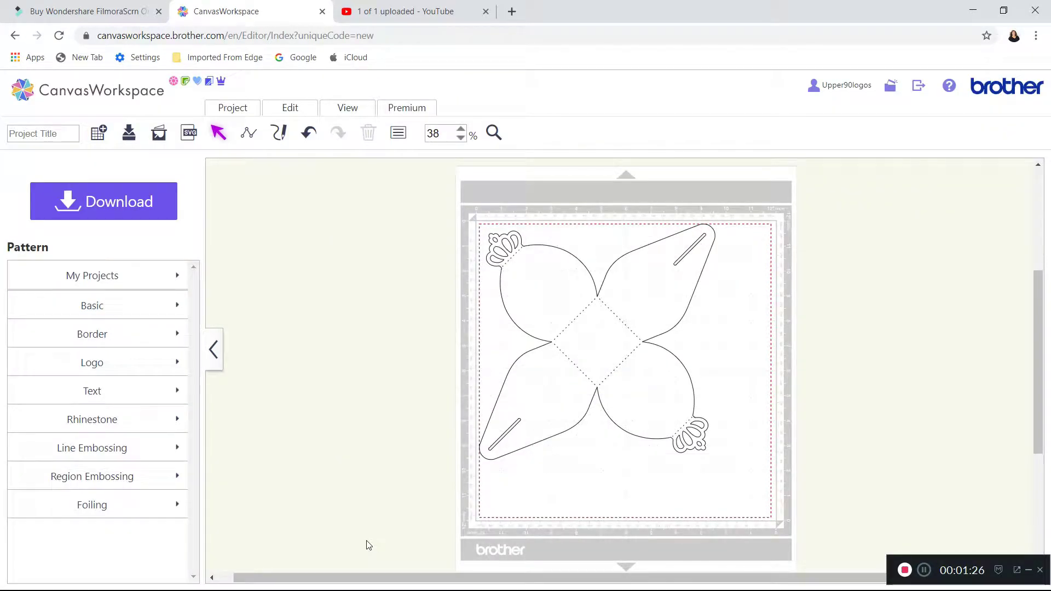
Move the imported box template to about the middle of the mat and deselect it.
click(609, 343)
drag(600, 343, 631, 364)
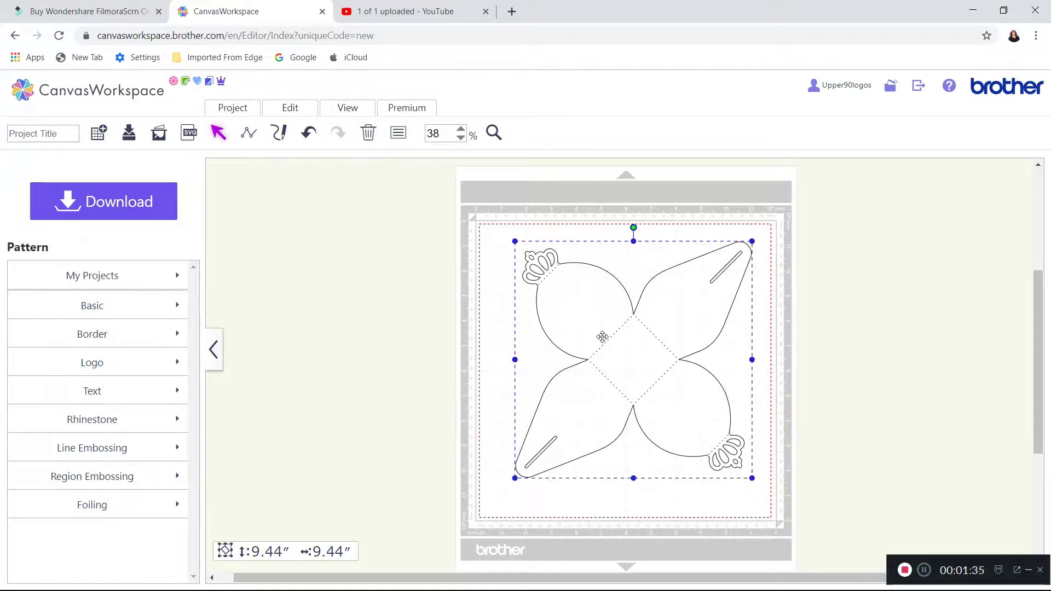
click(363, 292)
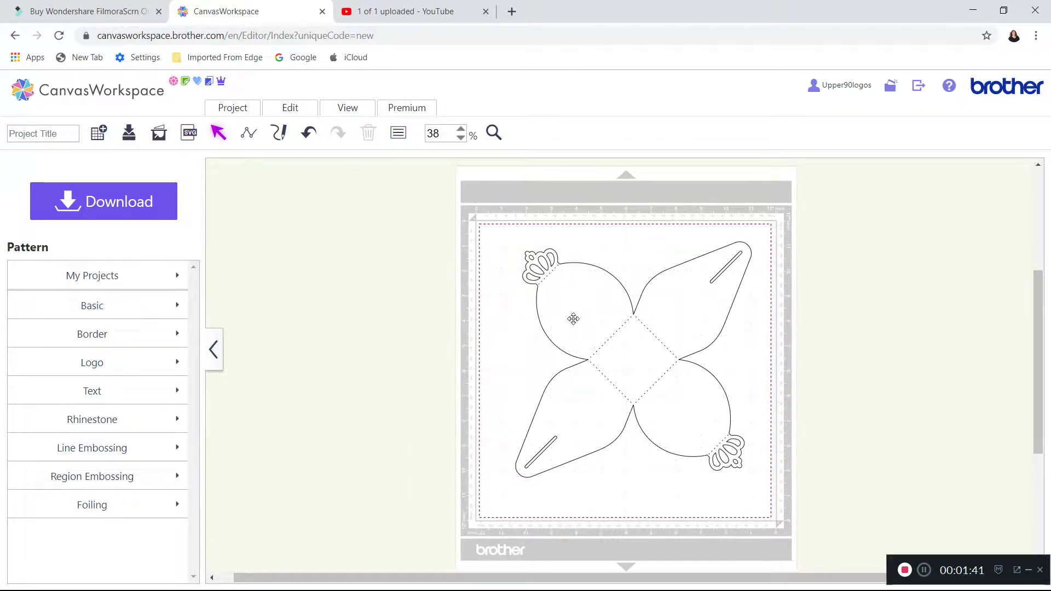
Import Deer Silhouettes1.svg from the Documents folder path Purchased Designs, Animals, Deer Silhouettes, SVG, and dismiss the size notice.
click(190, 133)
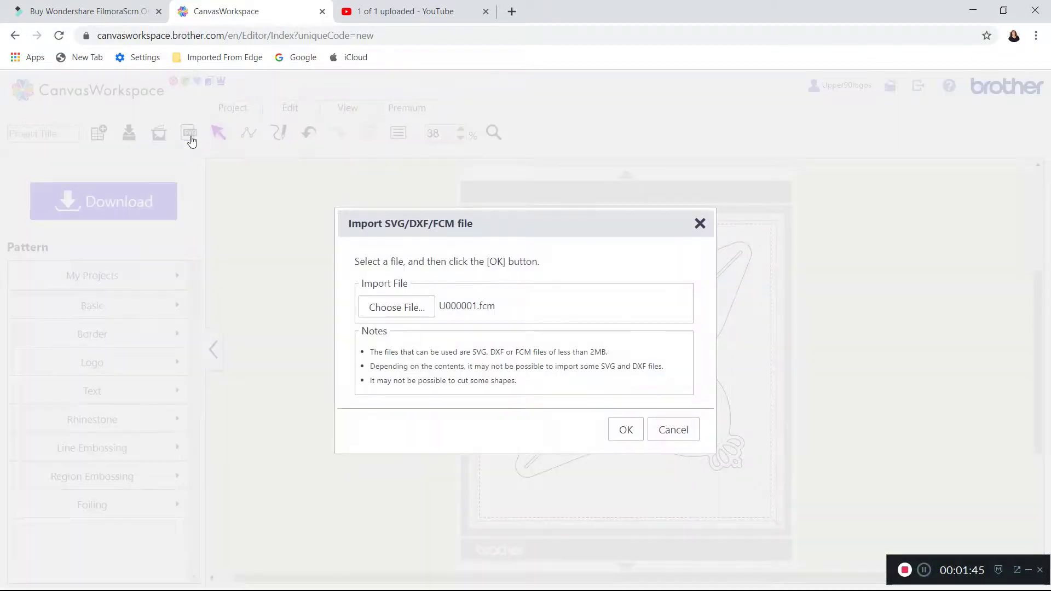
click(394, 311)
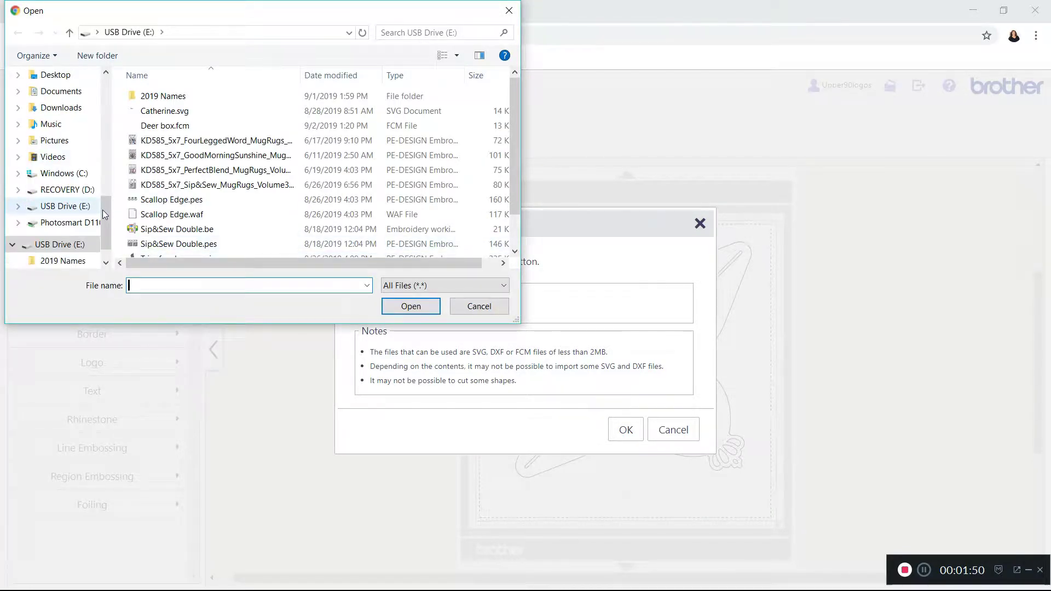
drag(103, 208, 100, 180)
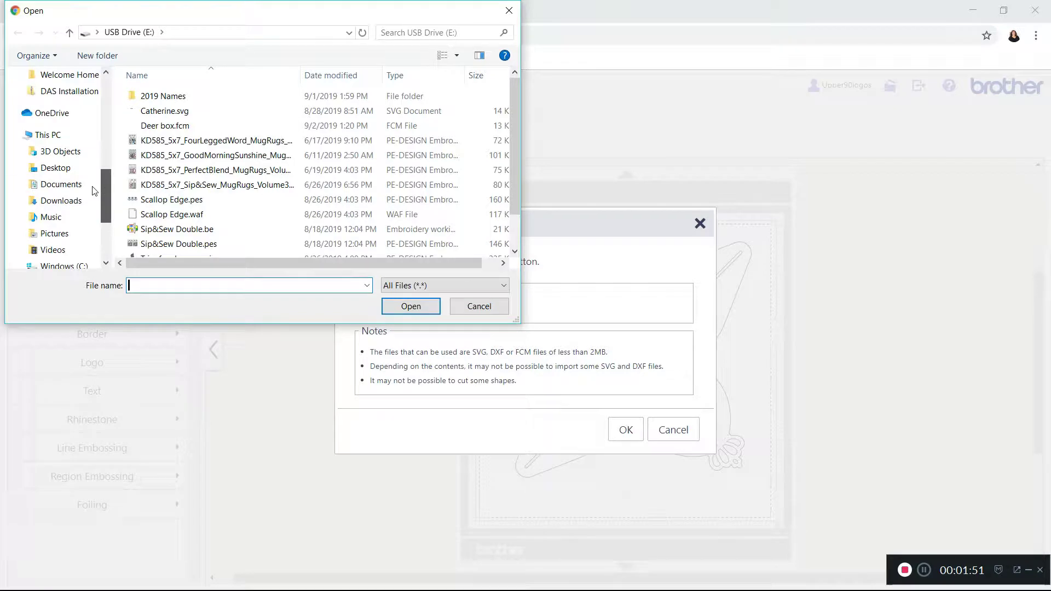
click(58, 184)
scroll(219, 164, down, 2)
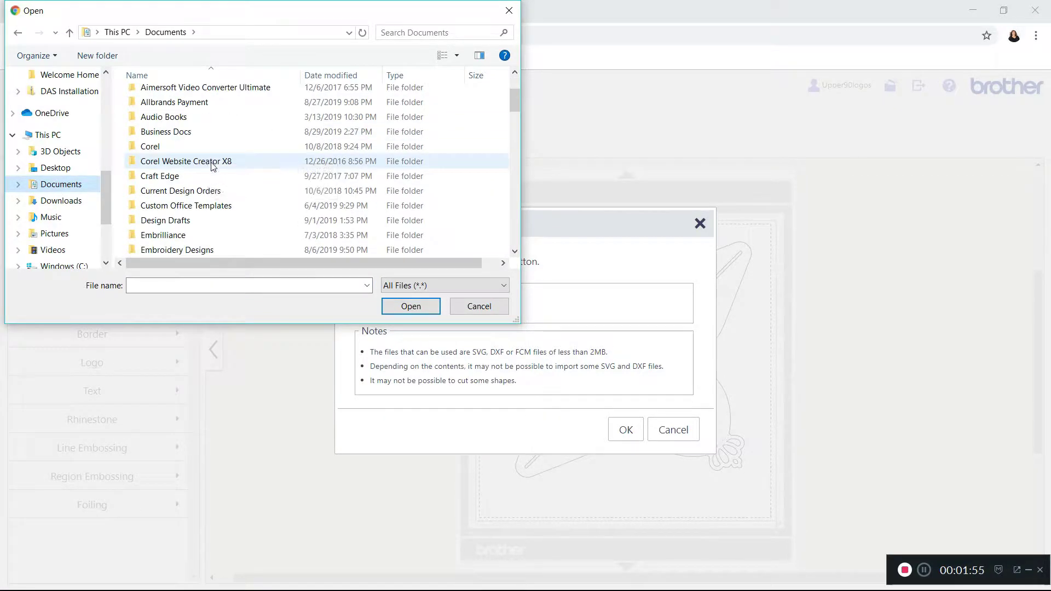
scroll(213, 167, down, 4)
scroll(215, 183, down, 4)
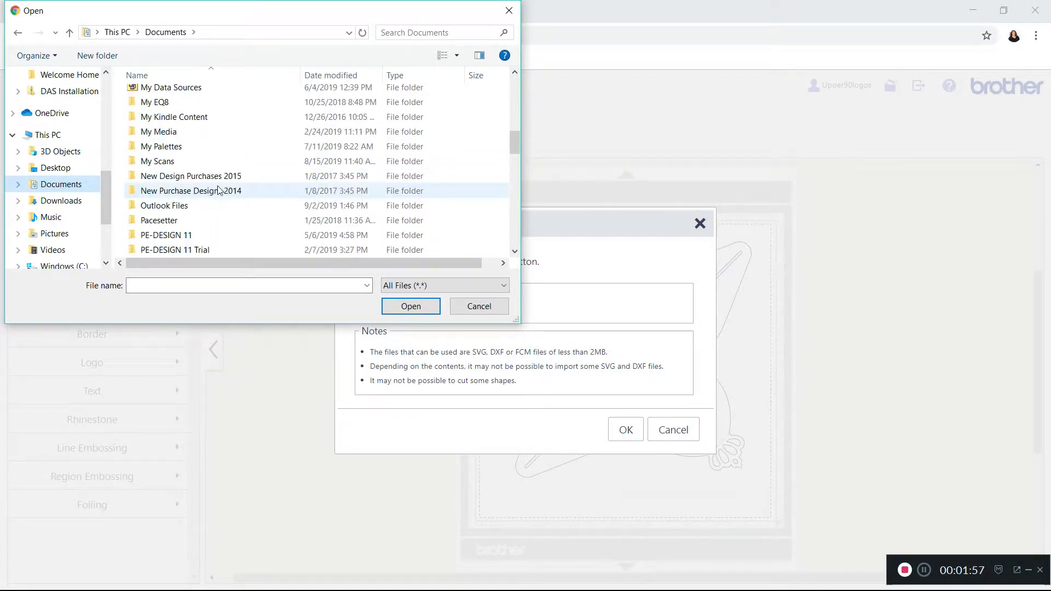
double_click(192, 221)
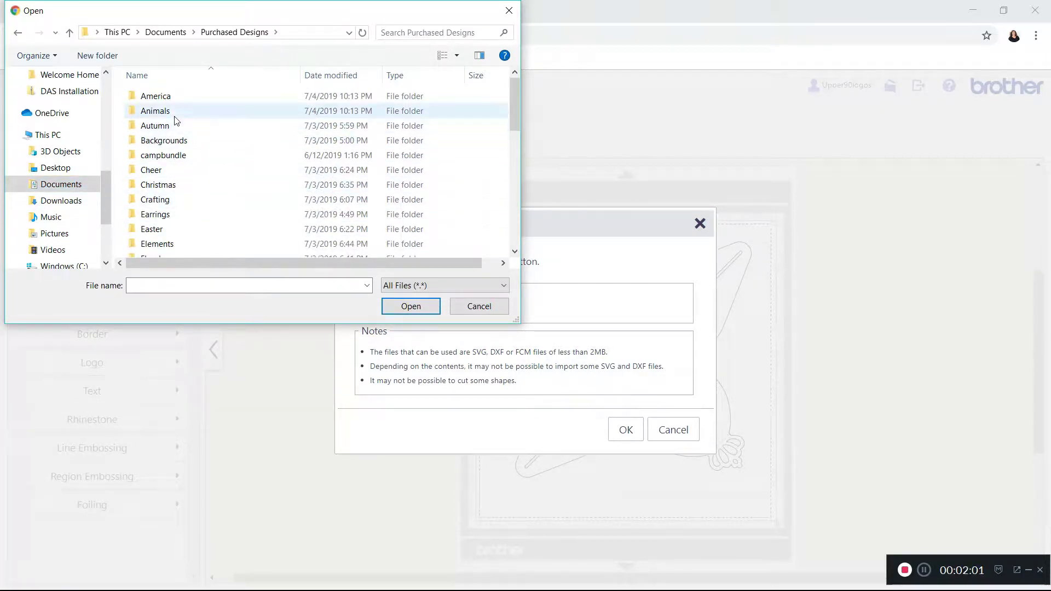
double_click(155, 111)
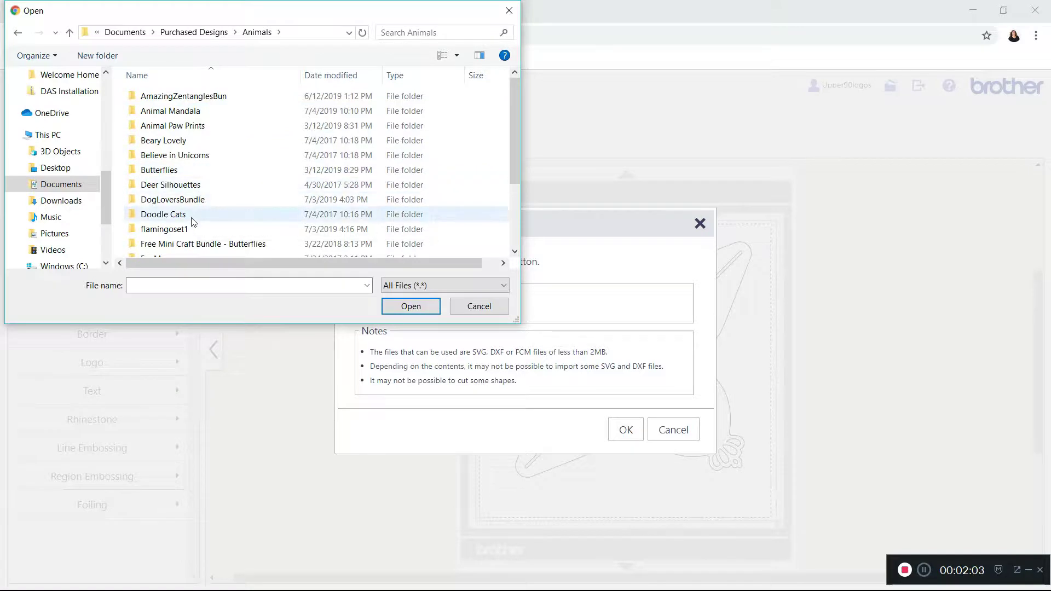
double_click(184, 185)
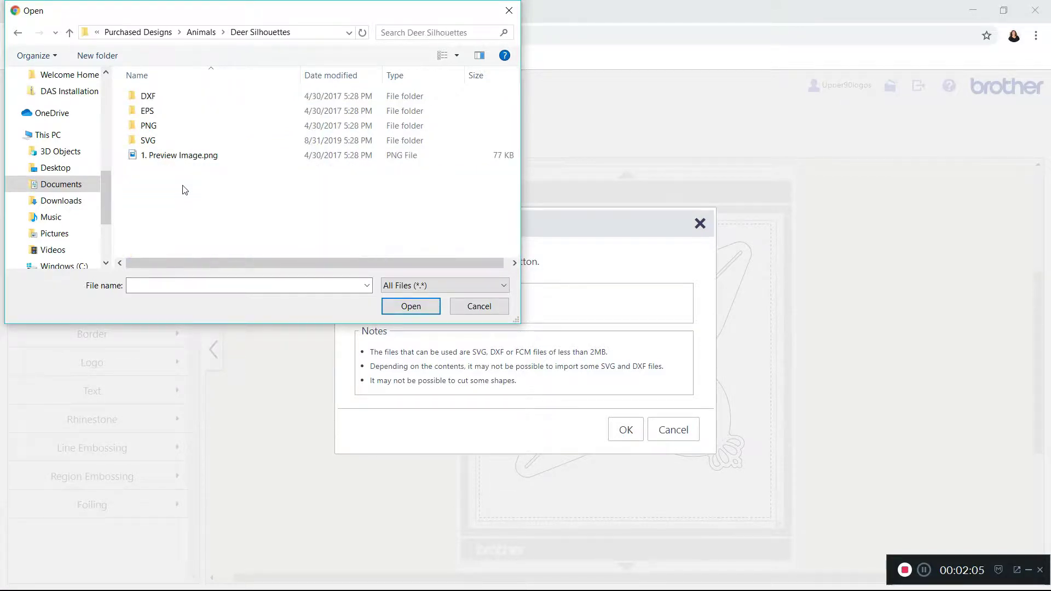
double_click(153, 143)
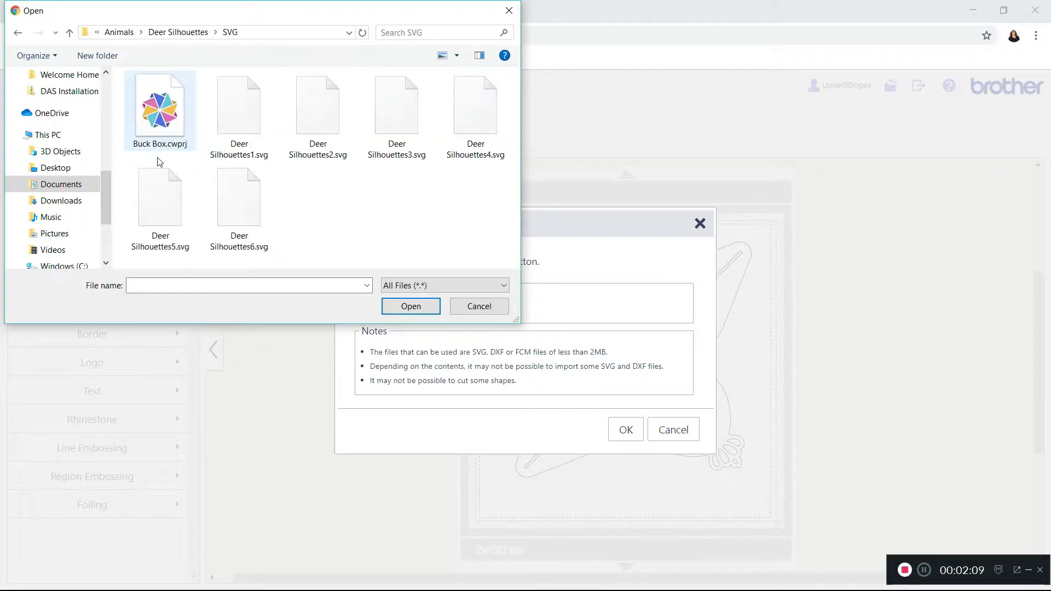
double_click(240, 126)
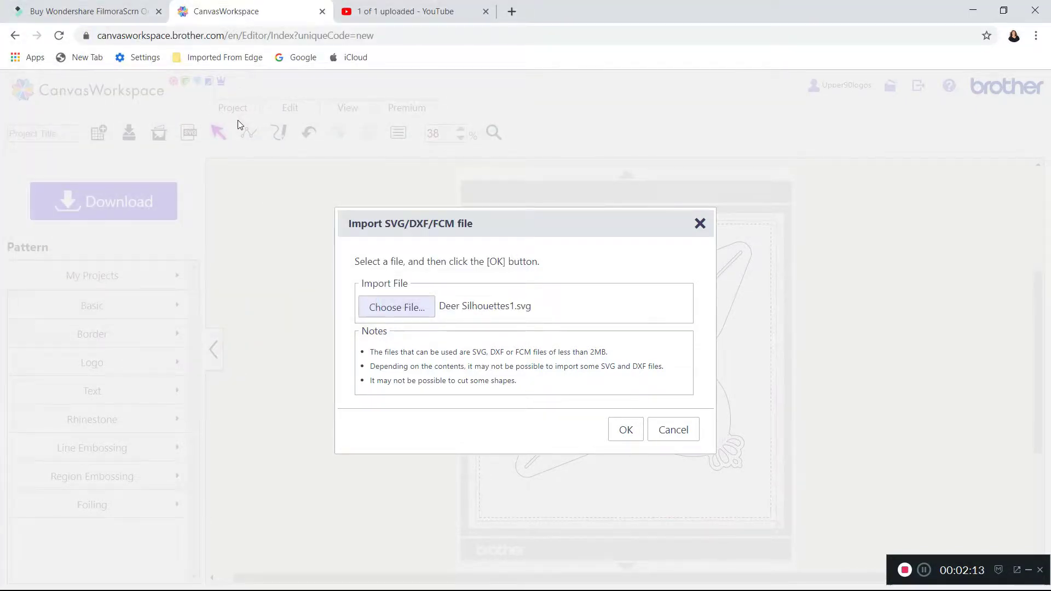
click(627, 436)
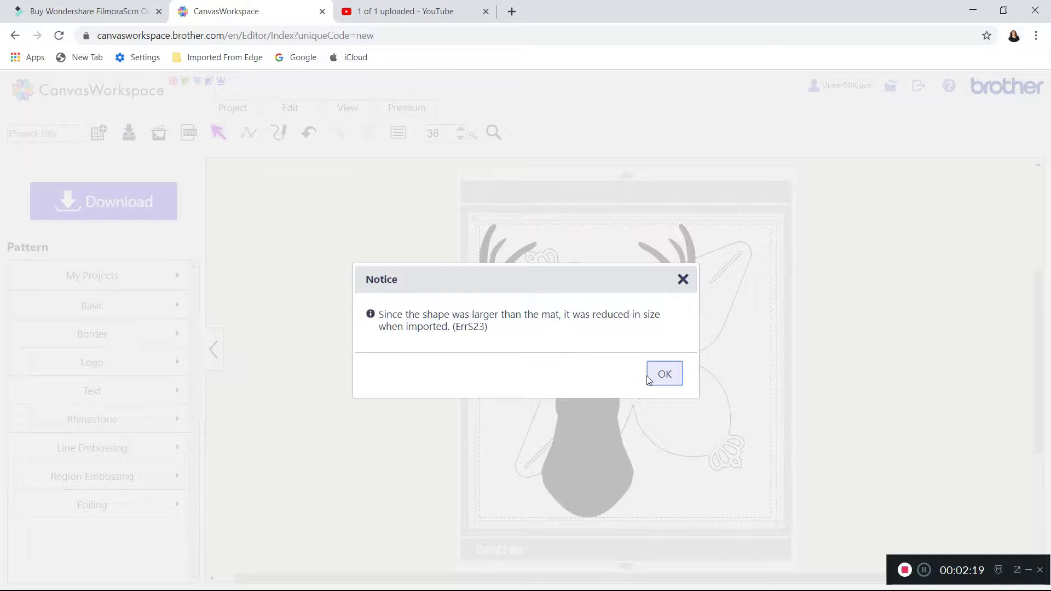
click(665, 374)
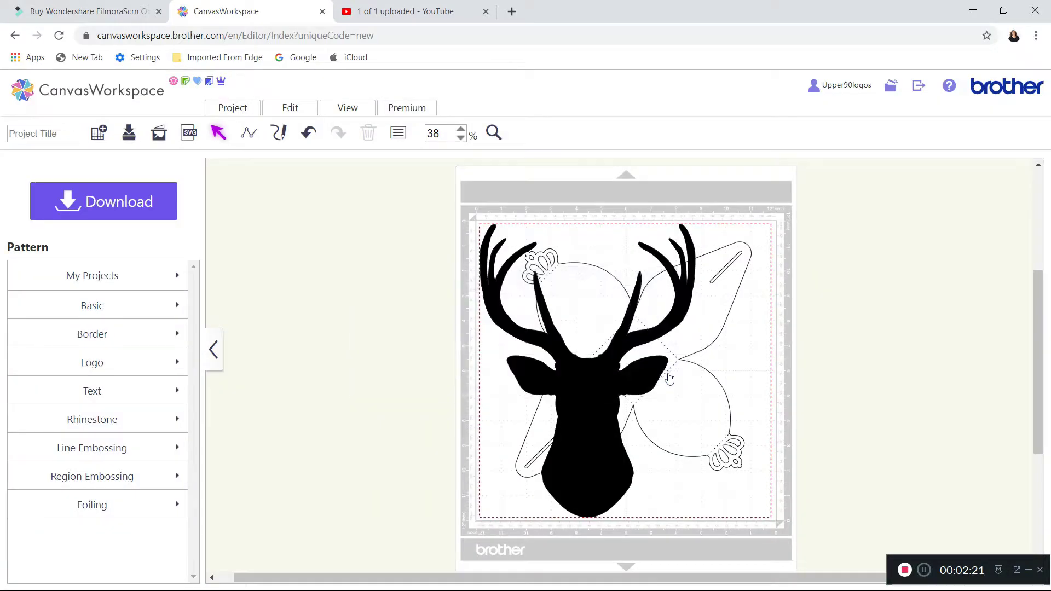
Shrink the deer silhouette to about 2.19 by 1.61 inches, place it on the upper-left rounded flap, and rotate it to about 315 degrees.
click(604, 496)
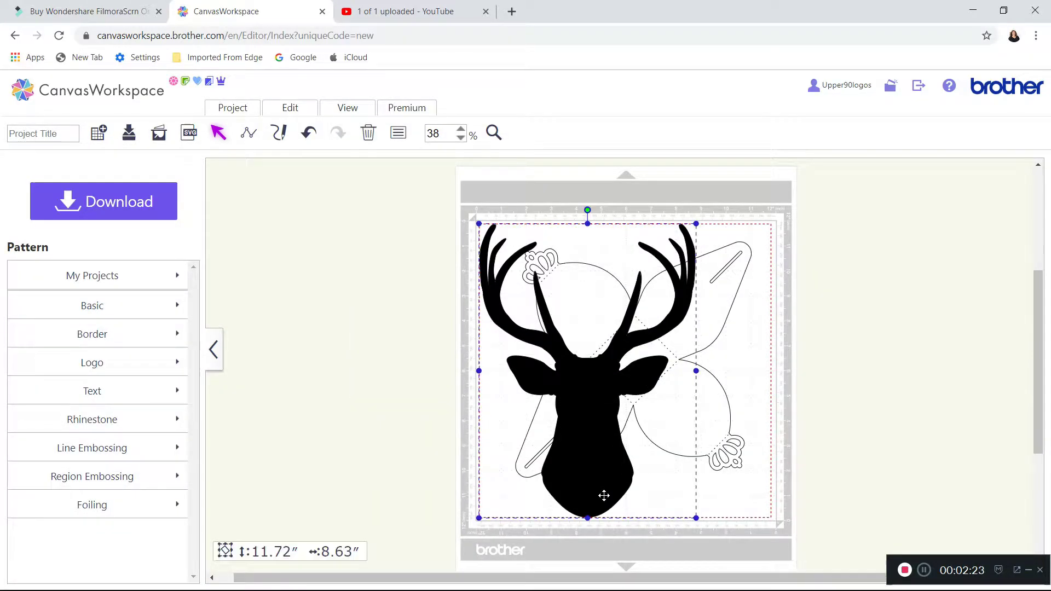
drag(696, 518, 579, 318)
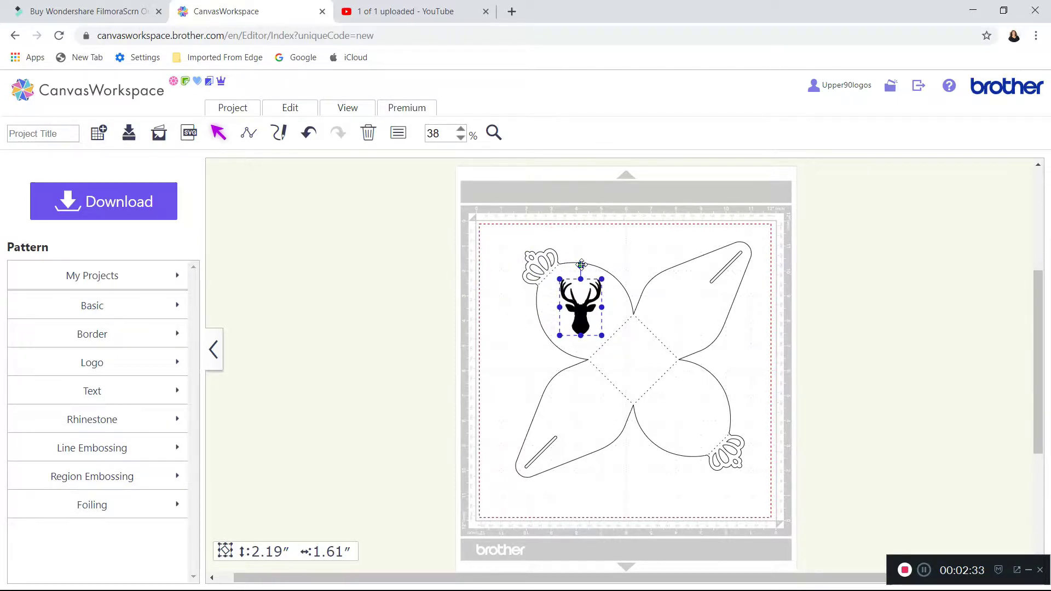
drag(581, 265, 557, 283)
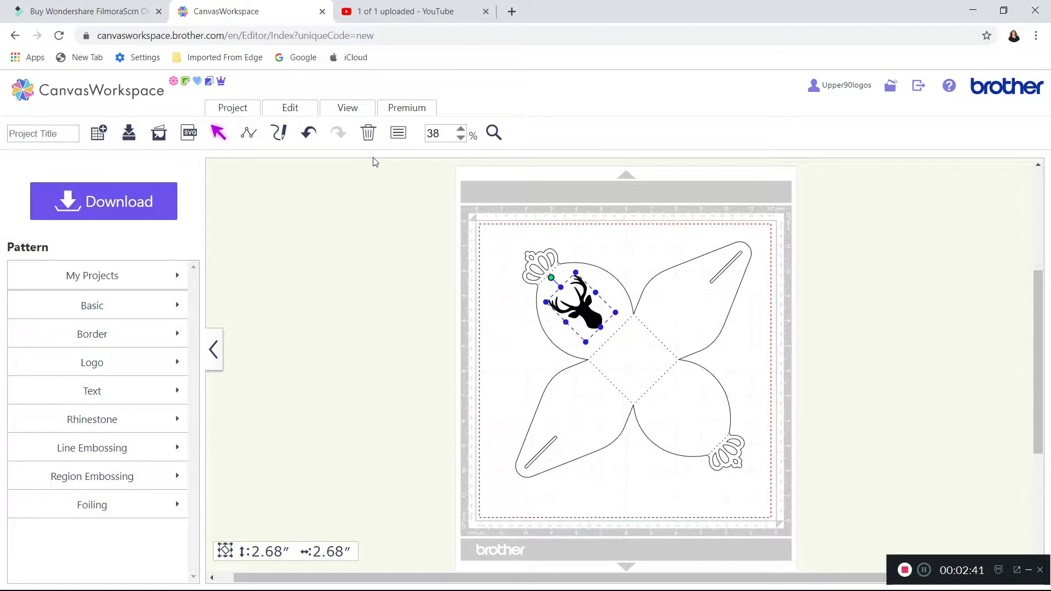
Open the deer silhouette's properties and set its fill color to transparent.
click(398, 134)
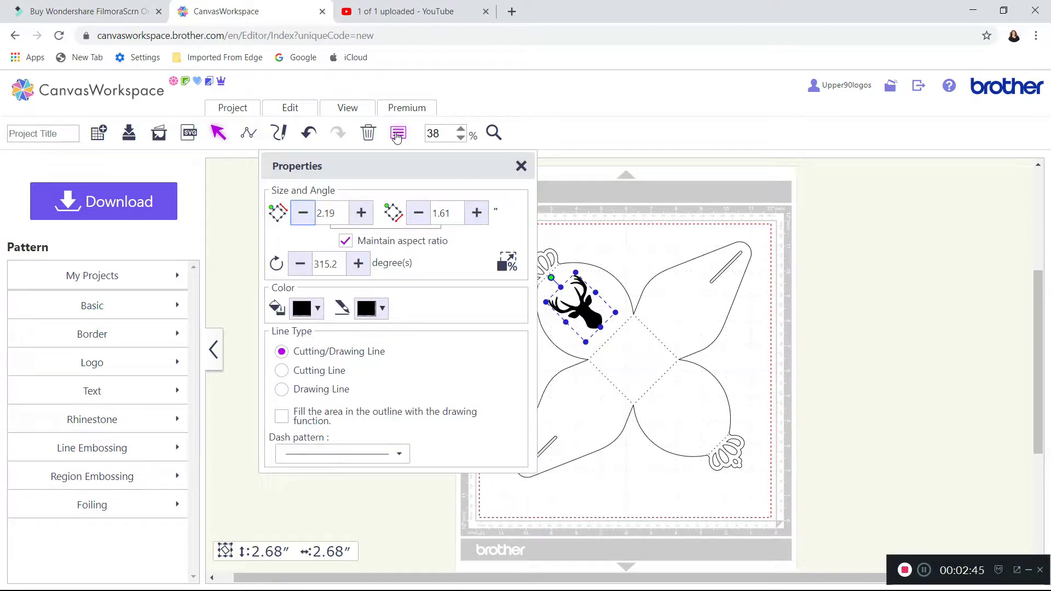
click(321, 314)
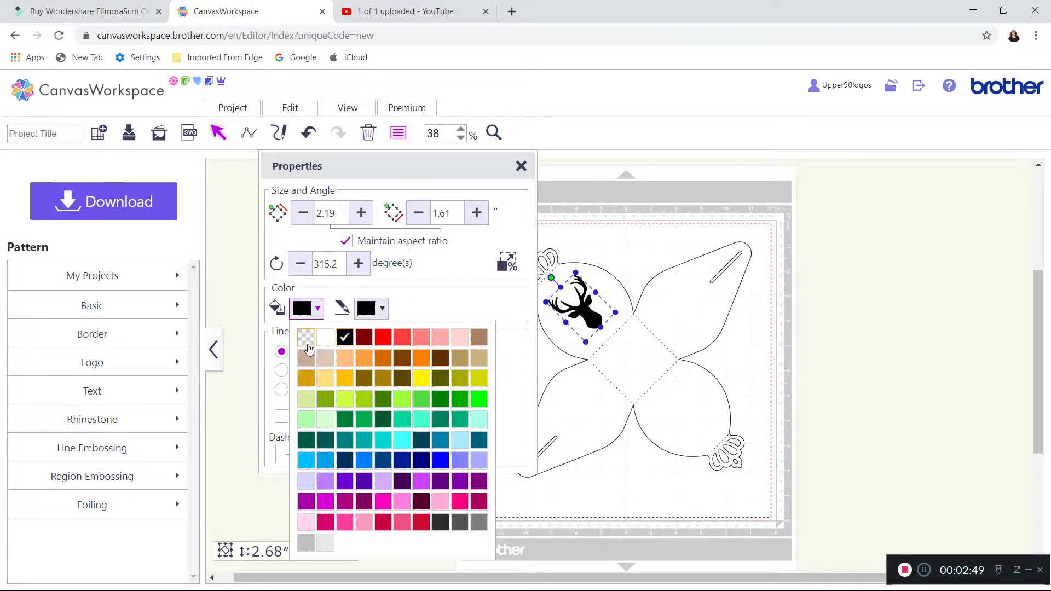
click(306, 339)
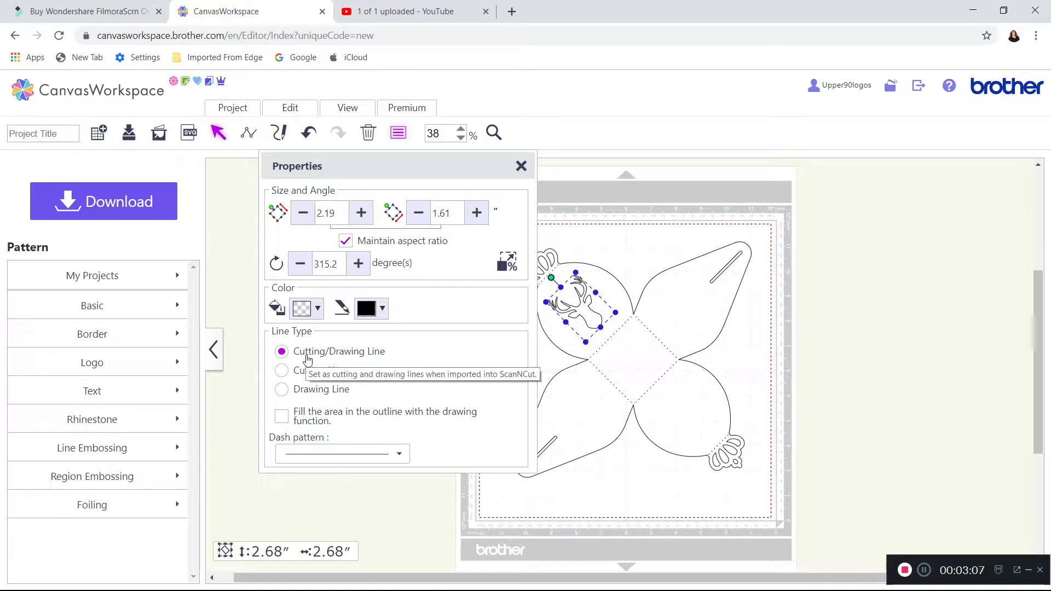
Set the deer silhouette's line type to Drawing Line with a solid pattern, change its line color to turquoise, and close the properties.
click(281, 392)
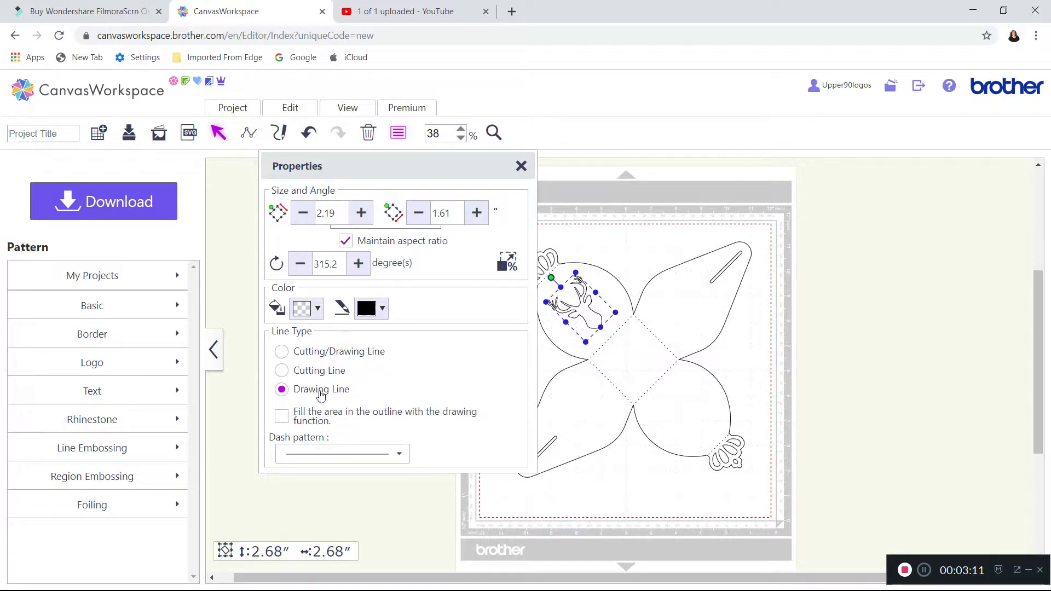
click(401, 454)
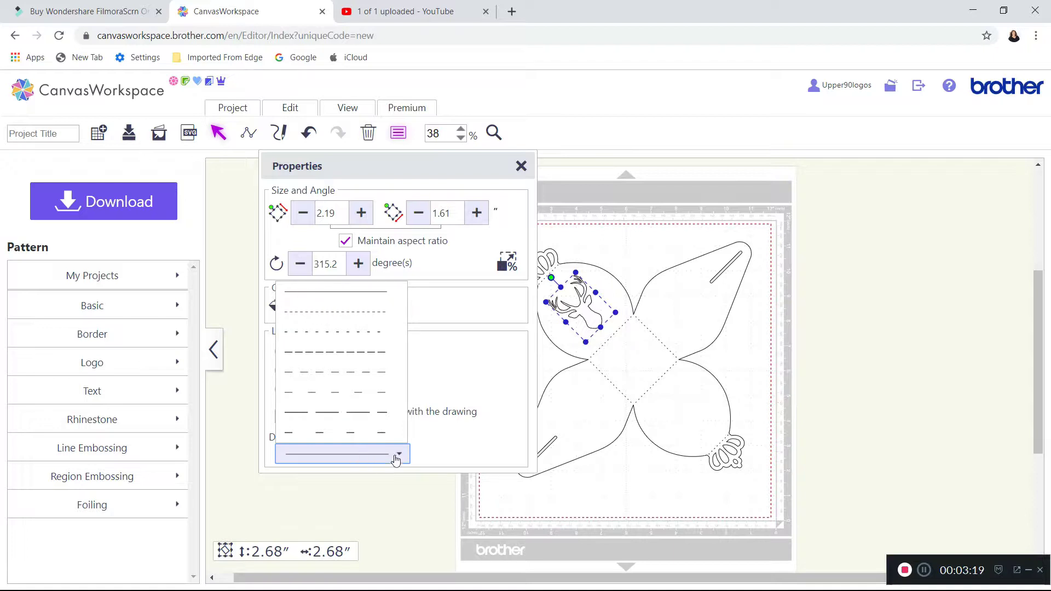
click(465, 436)
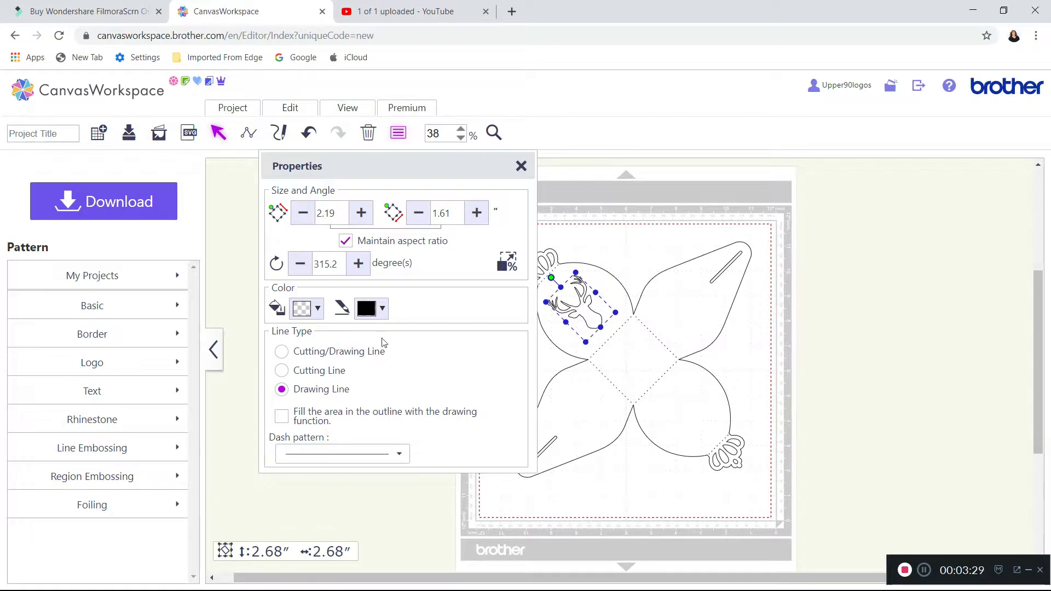
click(383, 309)
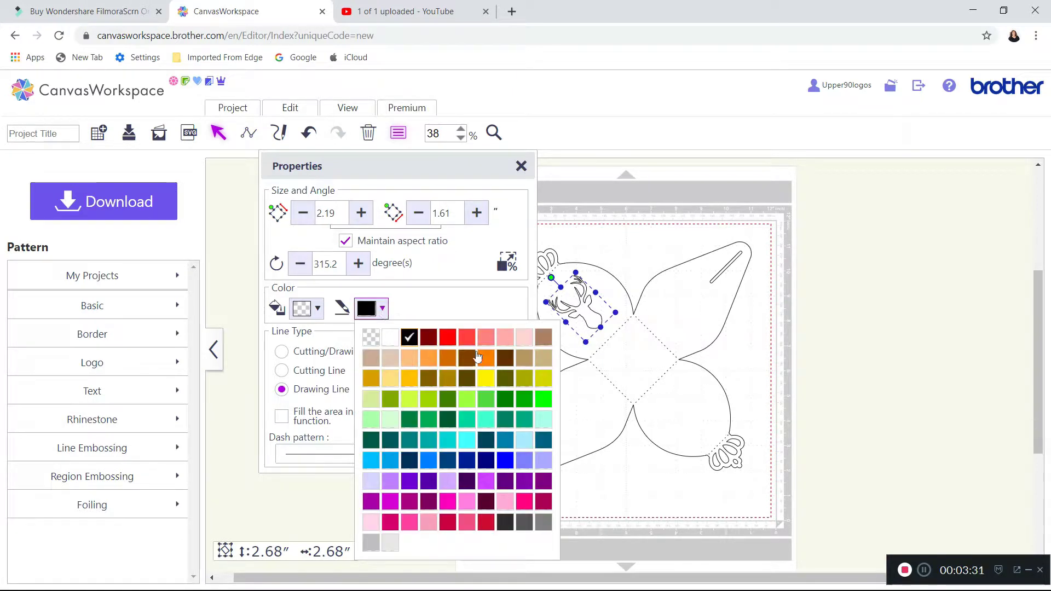
click(452, 449)
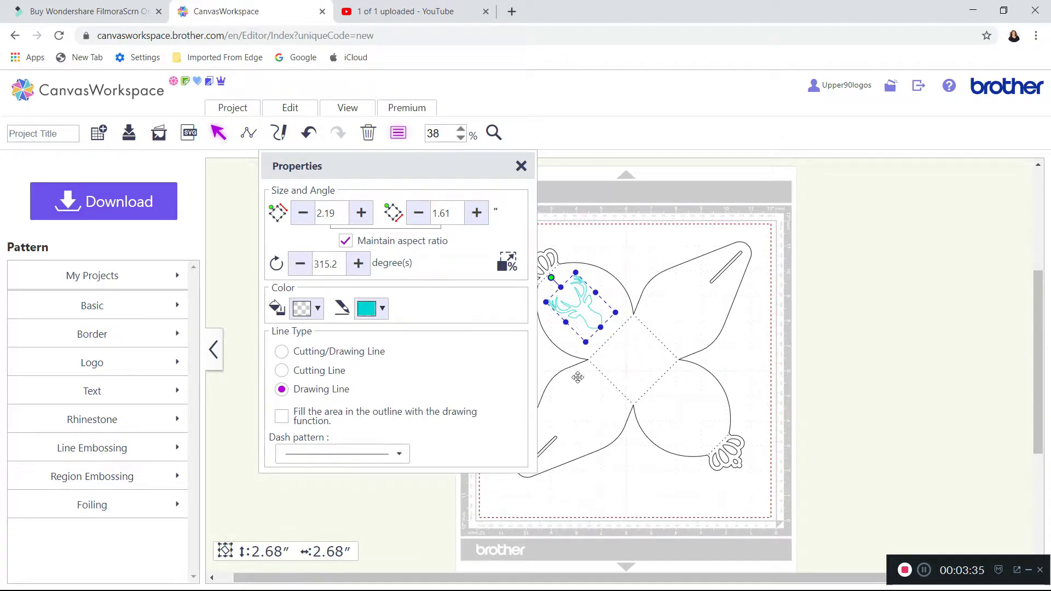
click(520, 166)
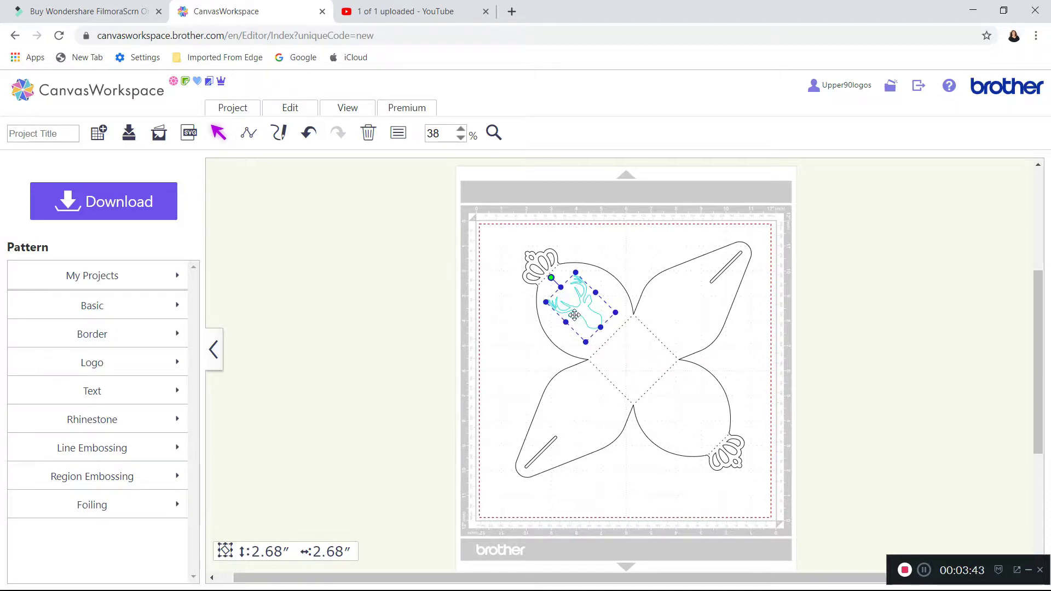
Duplicate the deer silhouette, place the copy on the lower-right rounded flap, and rotate it about 180 degrees so its antlers face the crown.
right_click(586, 305)
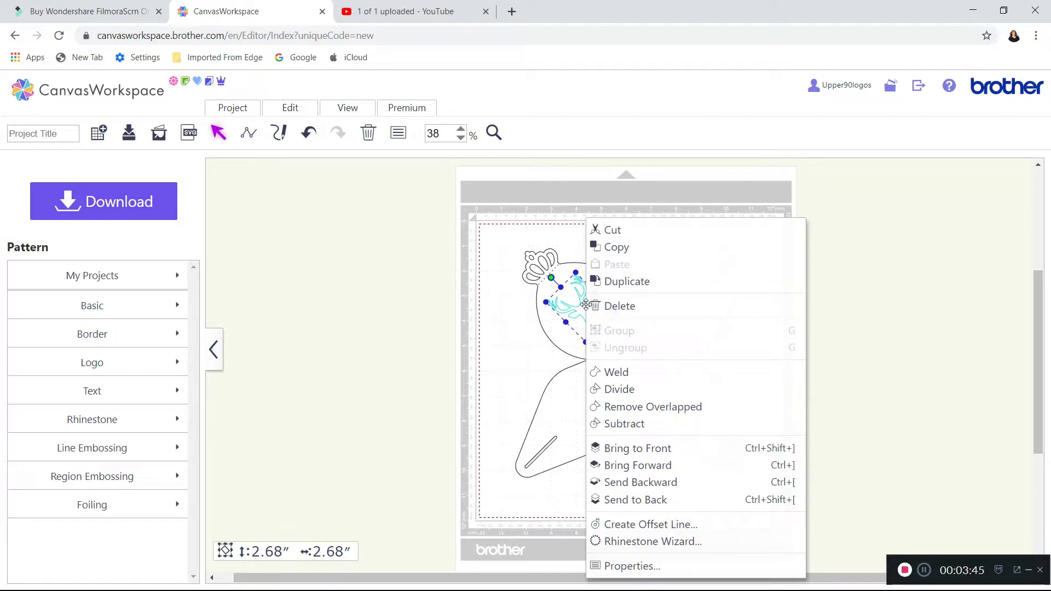
click(629, 281)
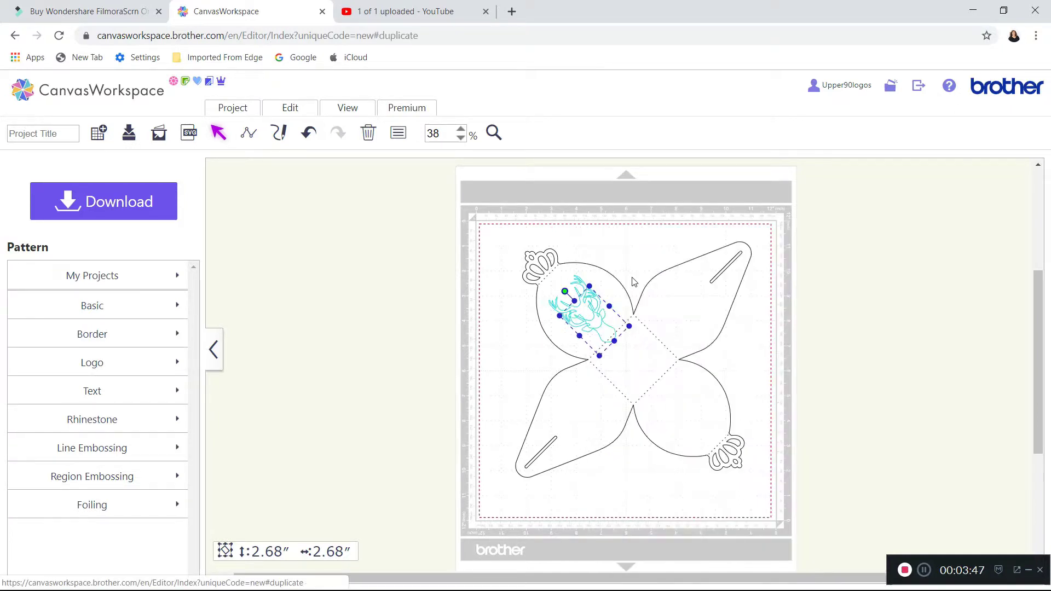
drag(596, 324, 690, 418)
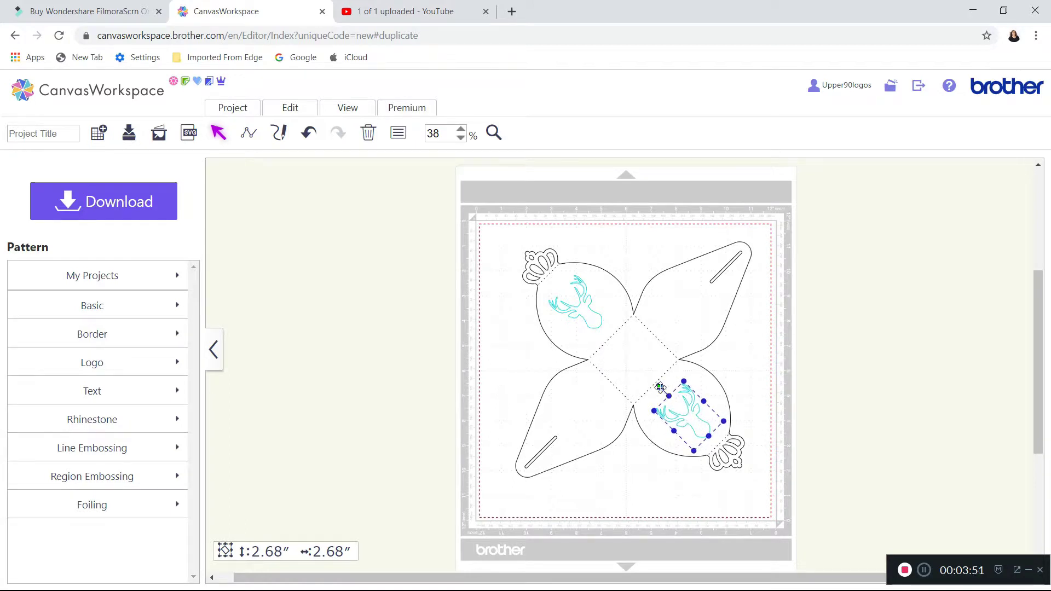
drag(659, 386, 713, 440)
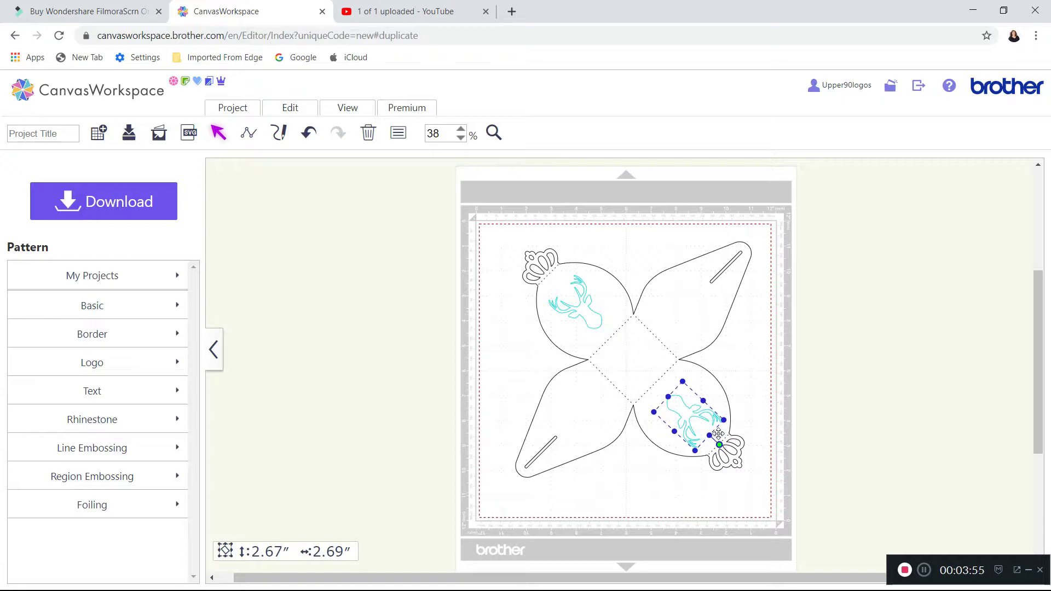
drag(685, 412, 686, 410)
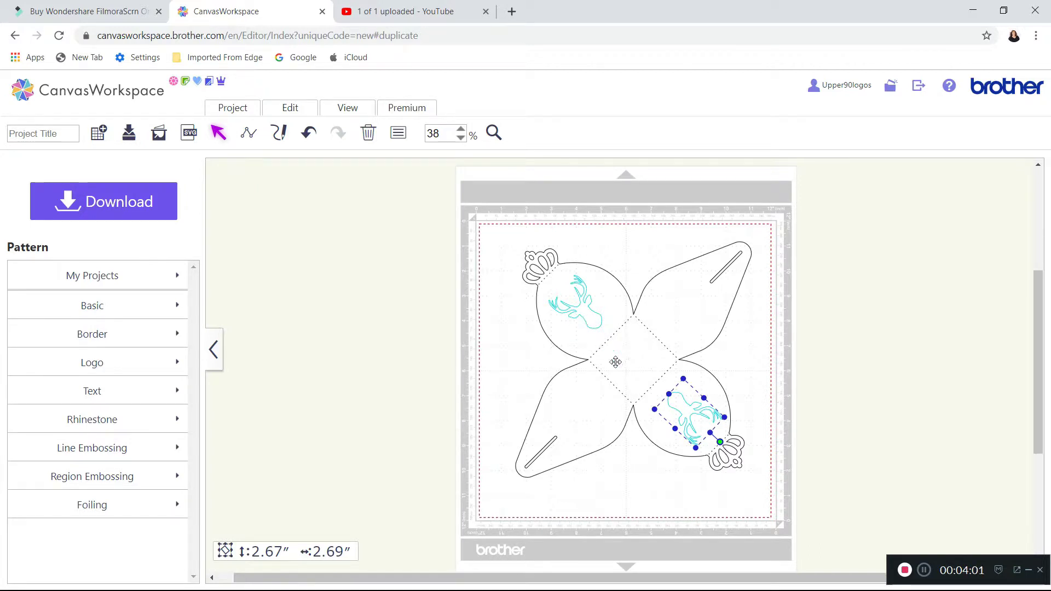
Bring the upper-left deer to the front and check that both deer and the box template can each be selected.
right_click(582, 310)
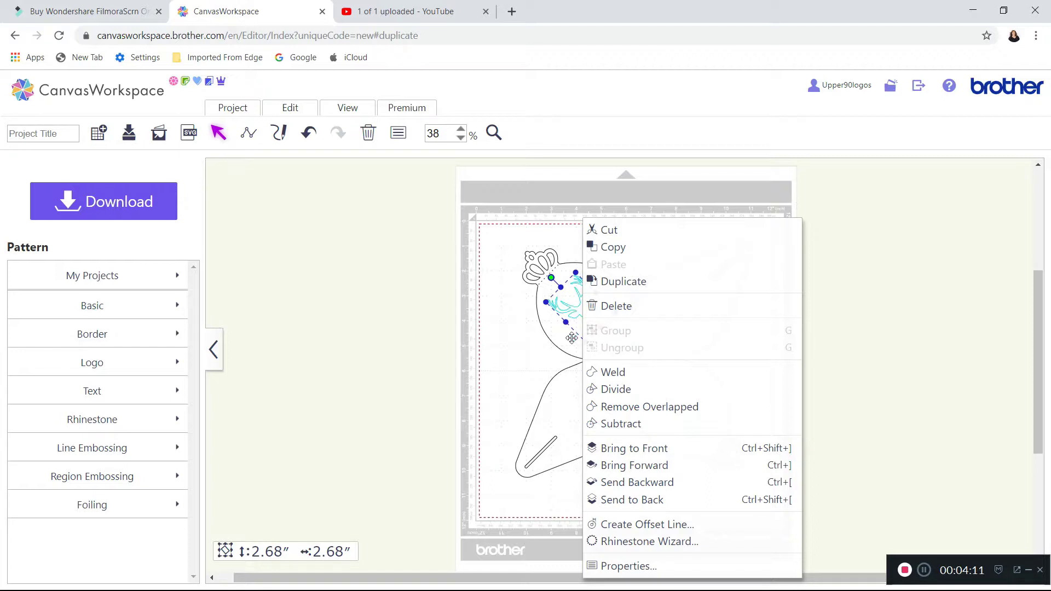
click(639, 452)
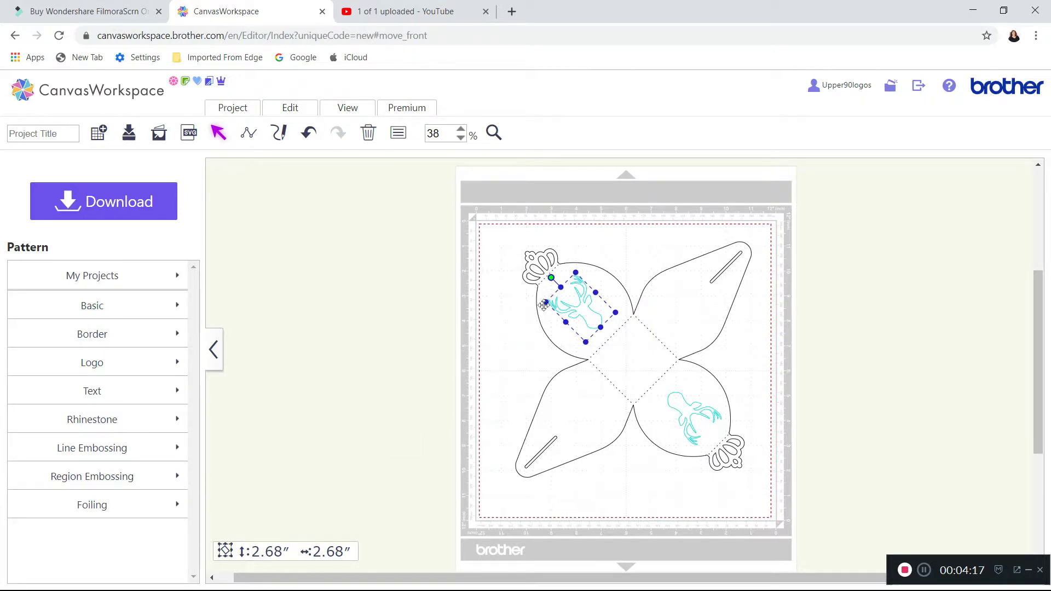
click(681, 404)
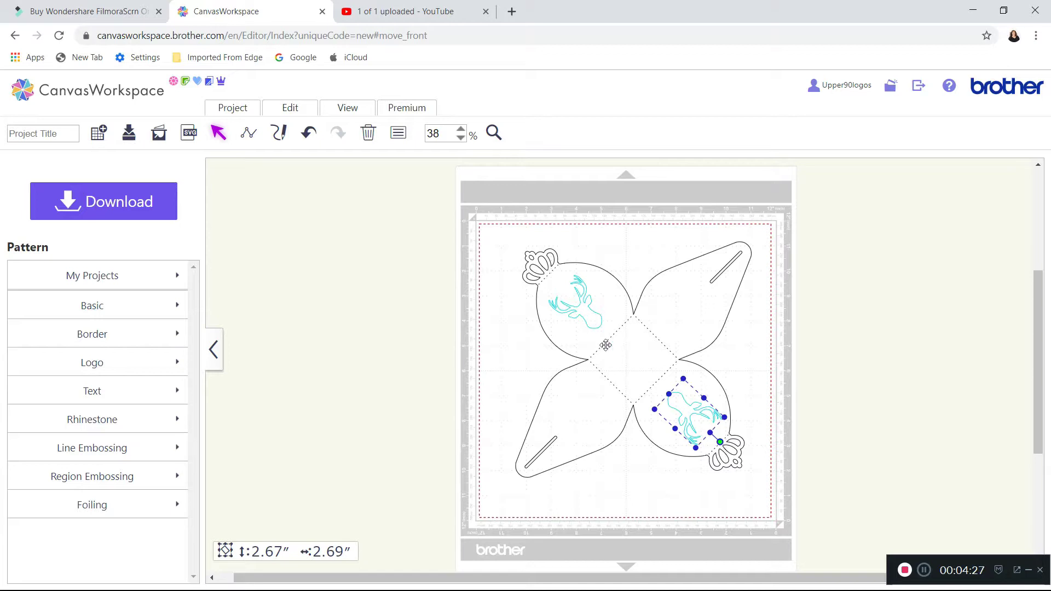
click(586, 317)
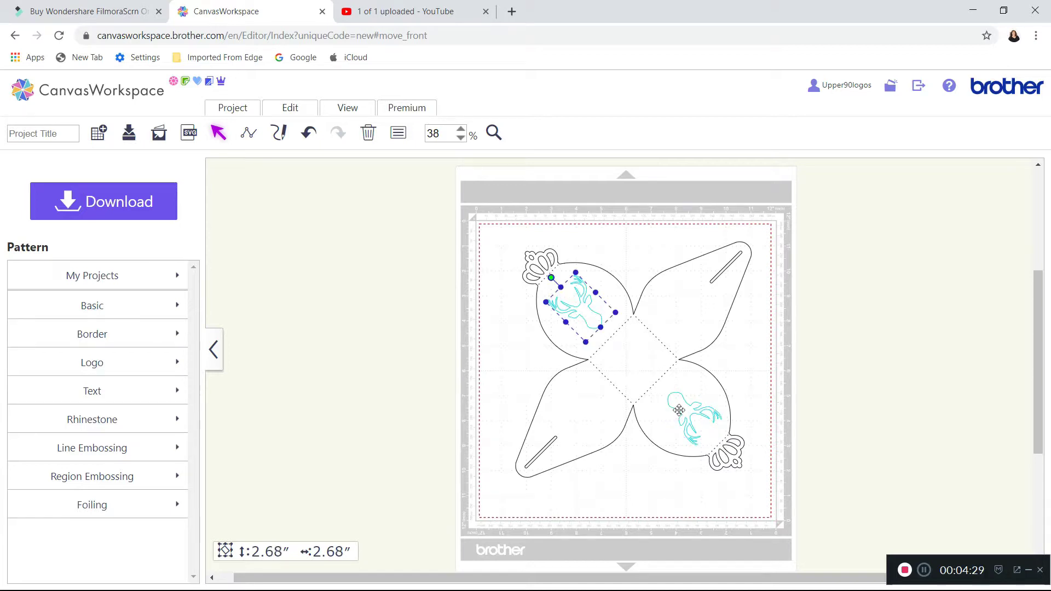
click(680, 410)
click(703, 313)
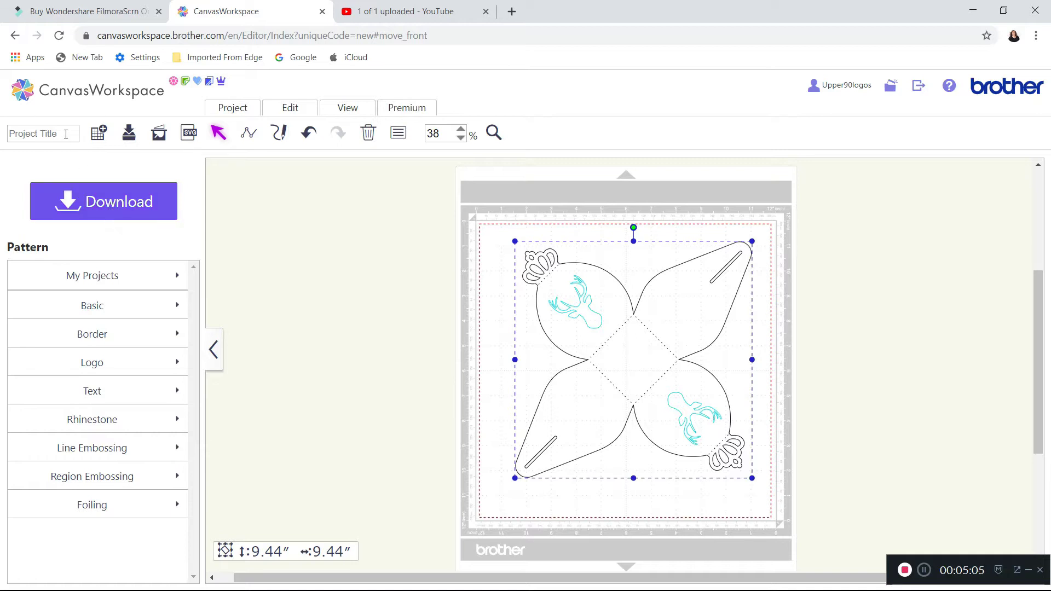
Title the project "Deer Box 2".
click(66, 134)
text(Deer)
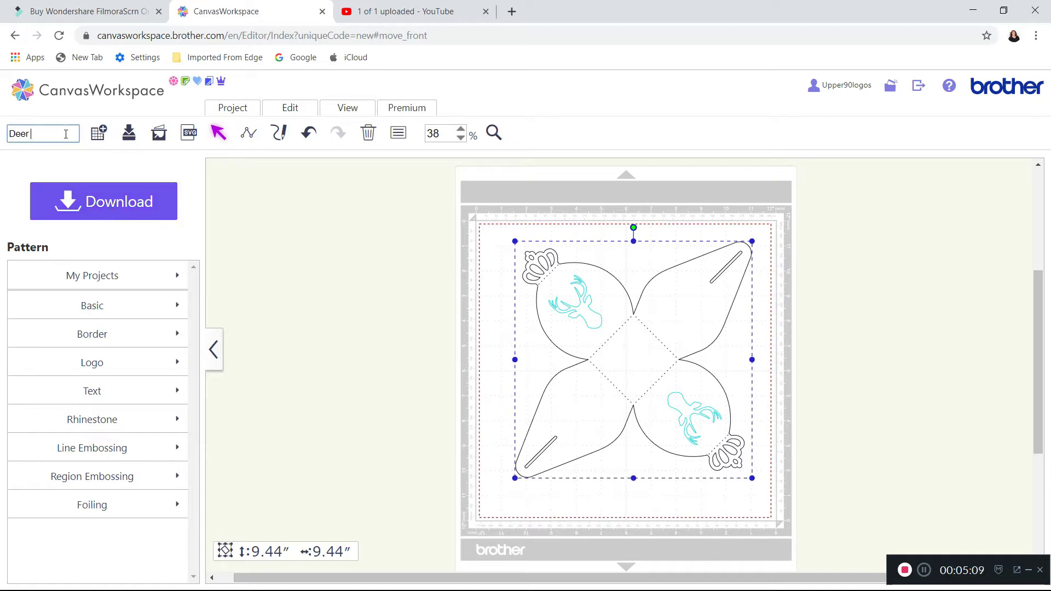
text( Box 2)
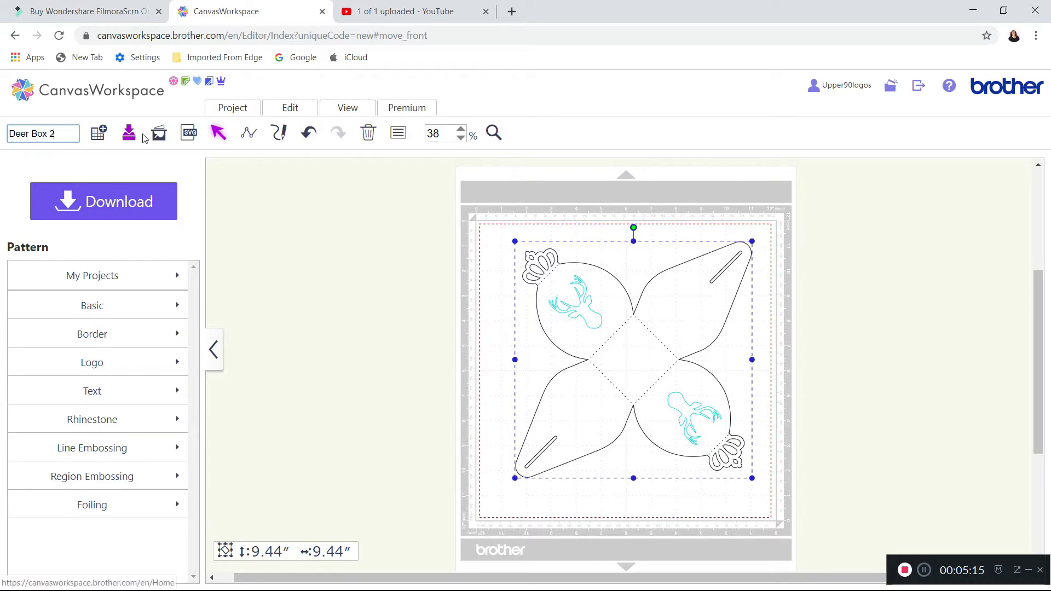
Download the project to the PC as Deer_Box_2.fcm and close the file transfer dialog.
click(113, 210)
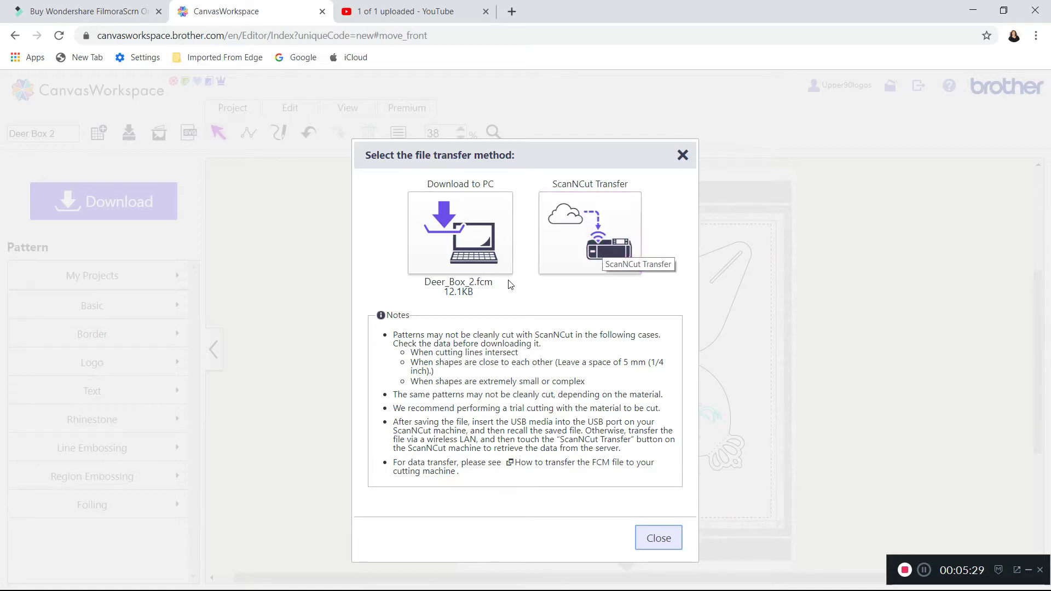
click(456, 235)
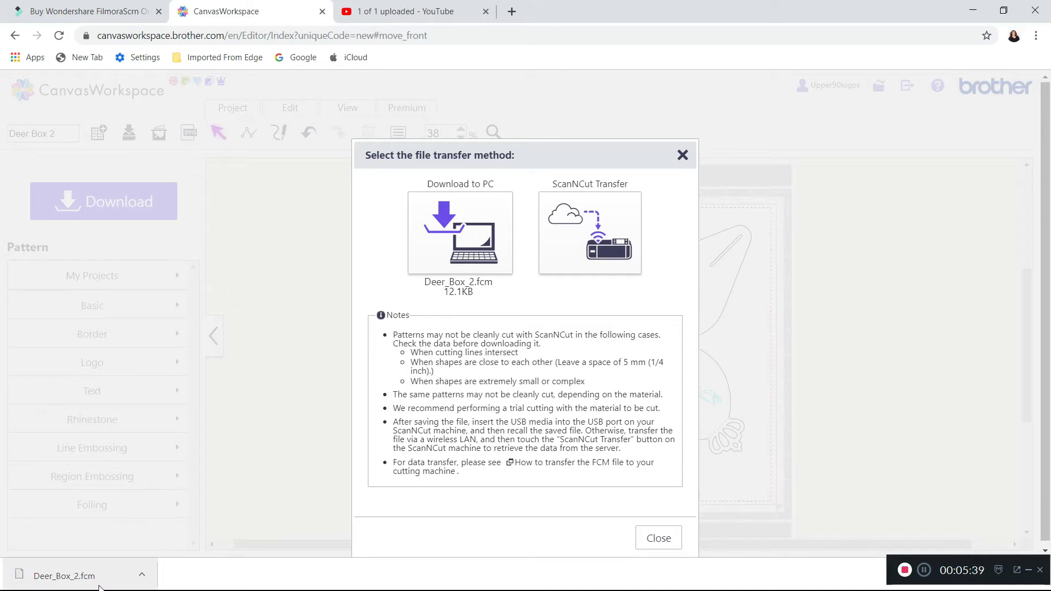
click(657, 537)
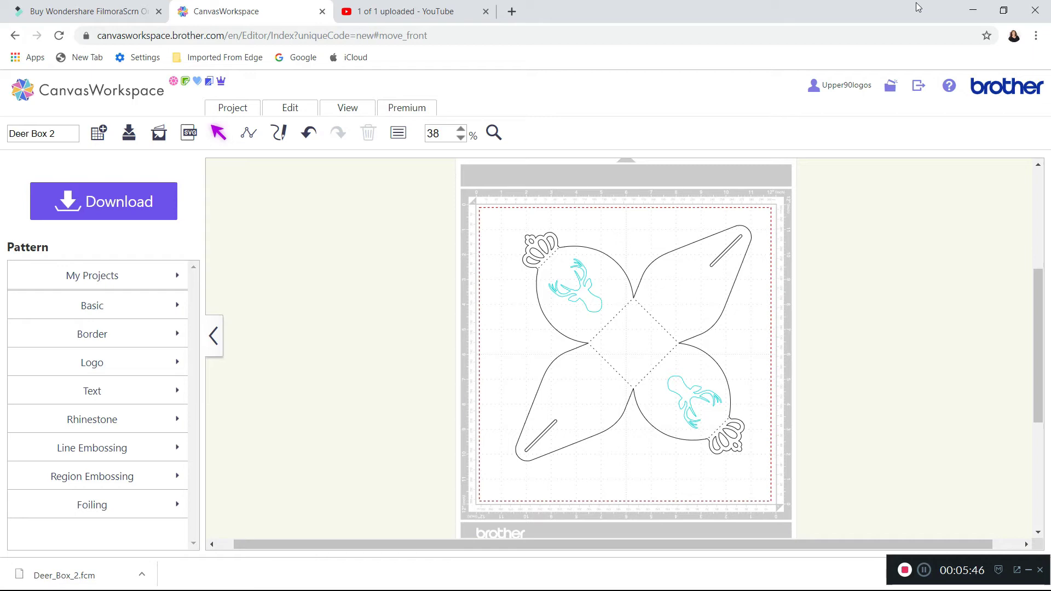
Shrink the browser window, switch to File Explorer, and locate Deer_Box_2.fcm in the Downloads folder.
click(1004, 10)
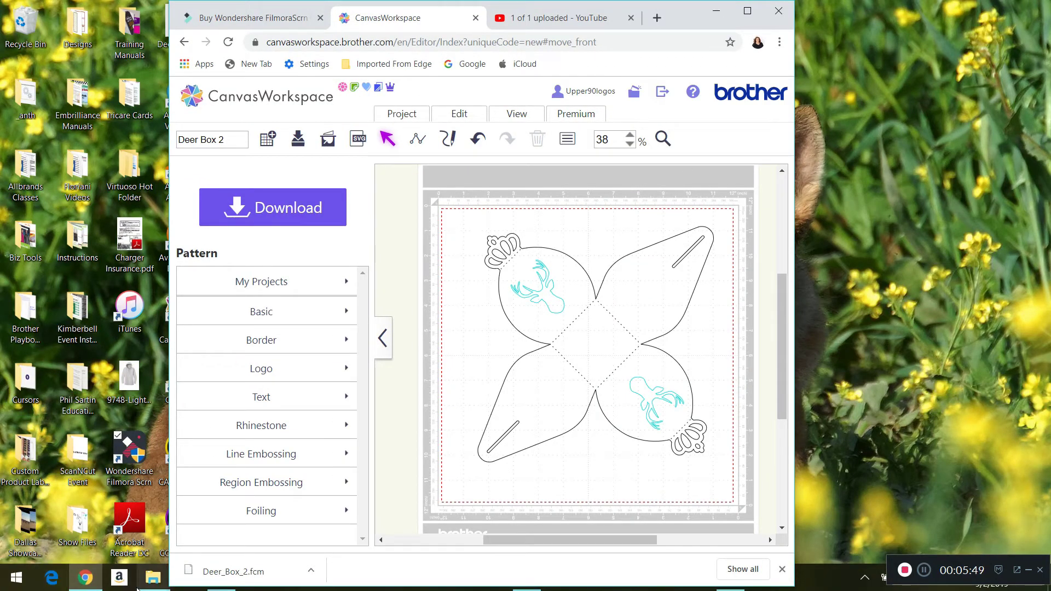
click(153, 577)
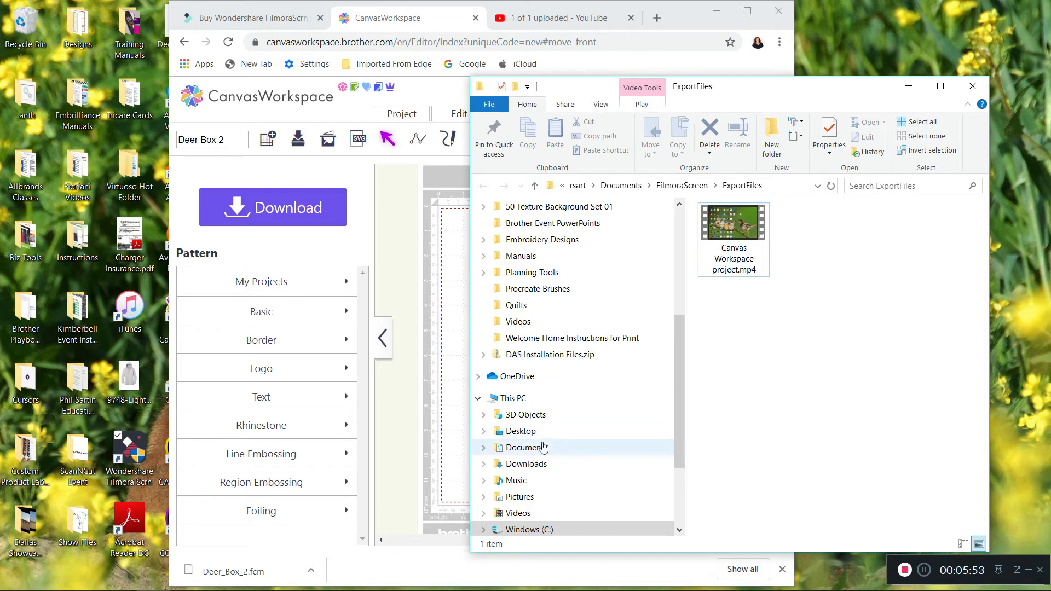
click(532, 464)
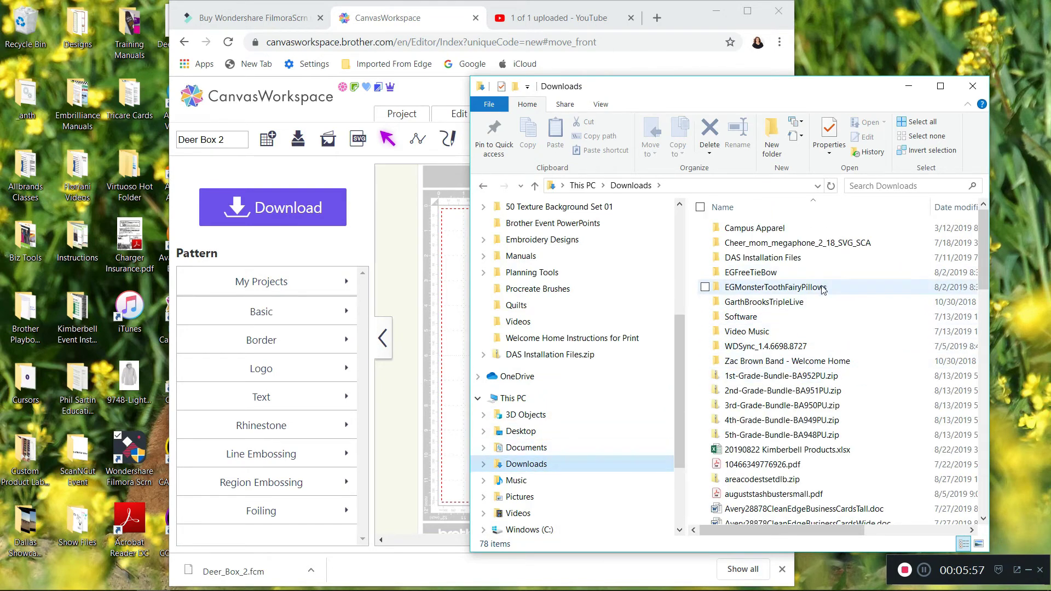
scroll(832, 383, down, 5)
scroll(812, 430, down, 2)
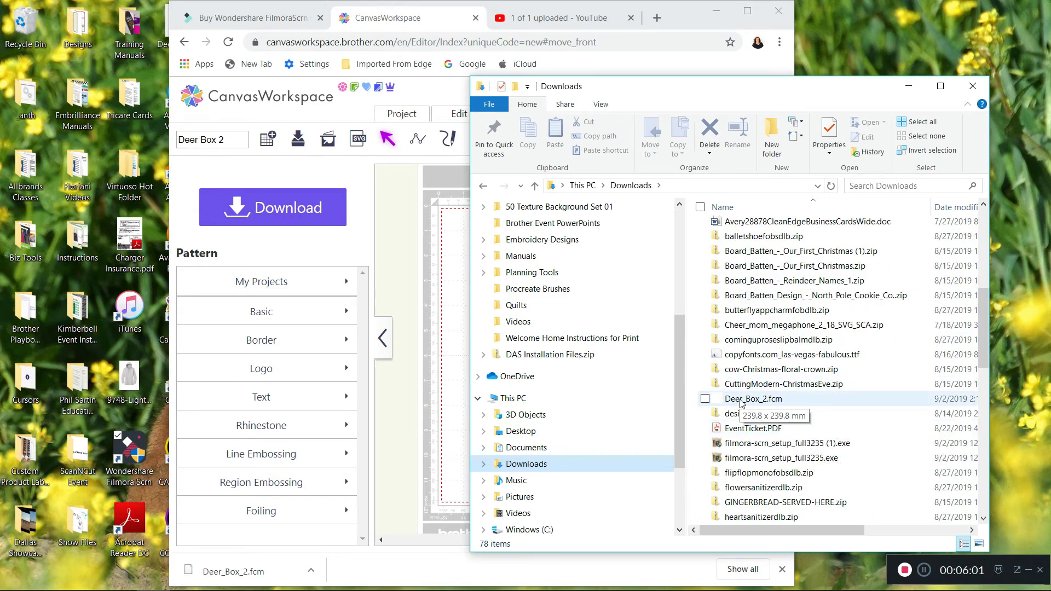
Copy Deer_Box_2.fcm from Downloads to USB Drive (E:) and open the drive to check for the file.
scroll(656, 474, down, 3)
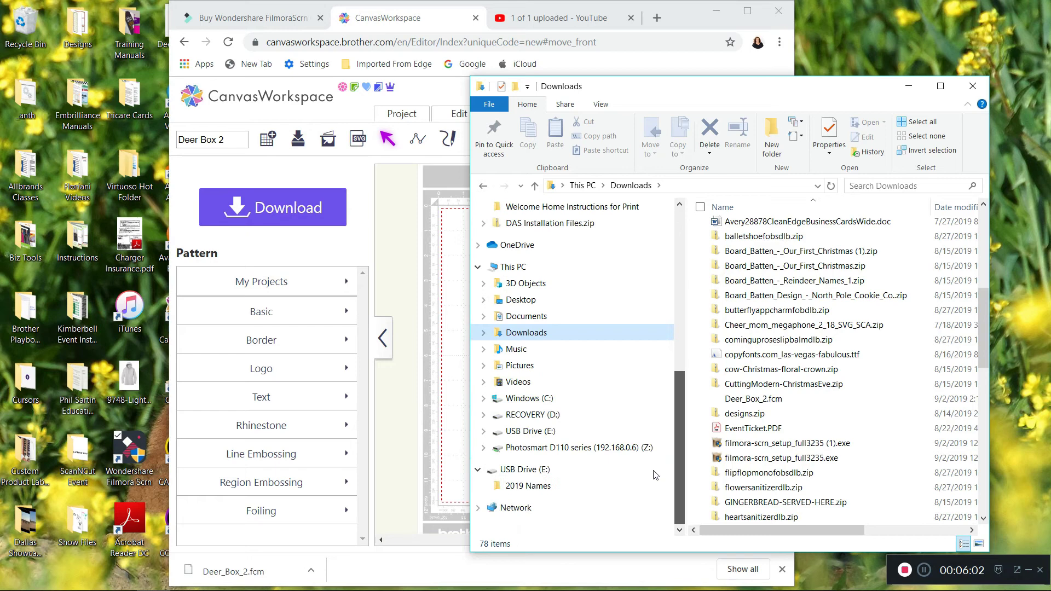
click(753, 403)
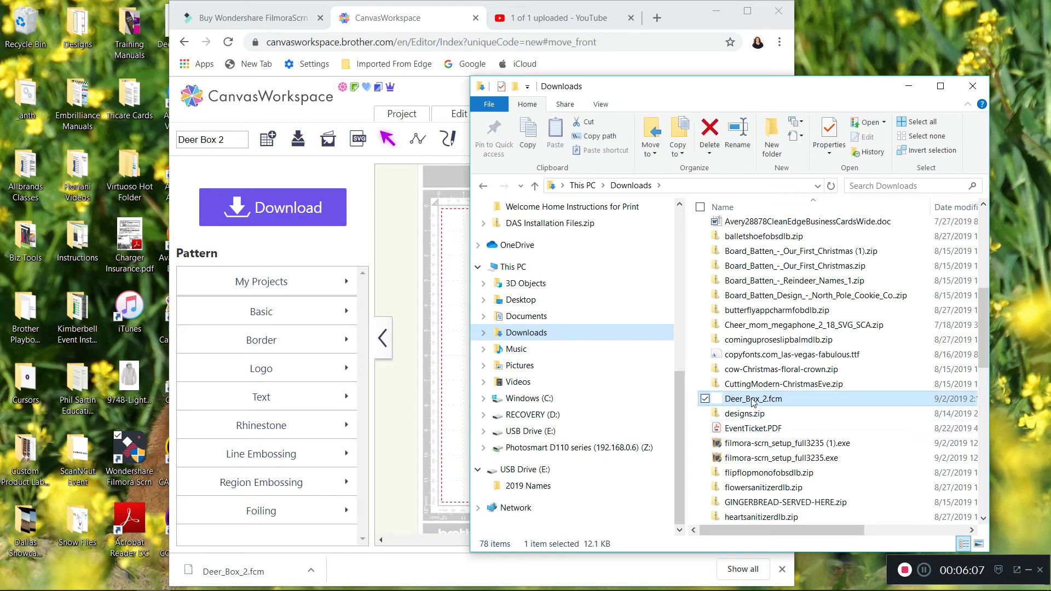
drag(753, 403, 585, 470)
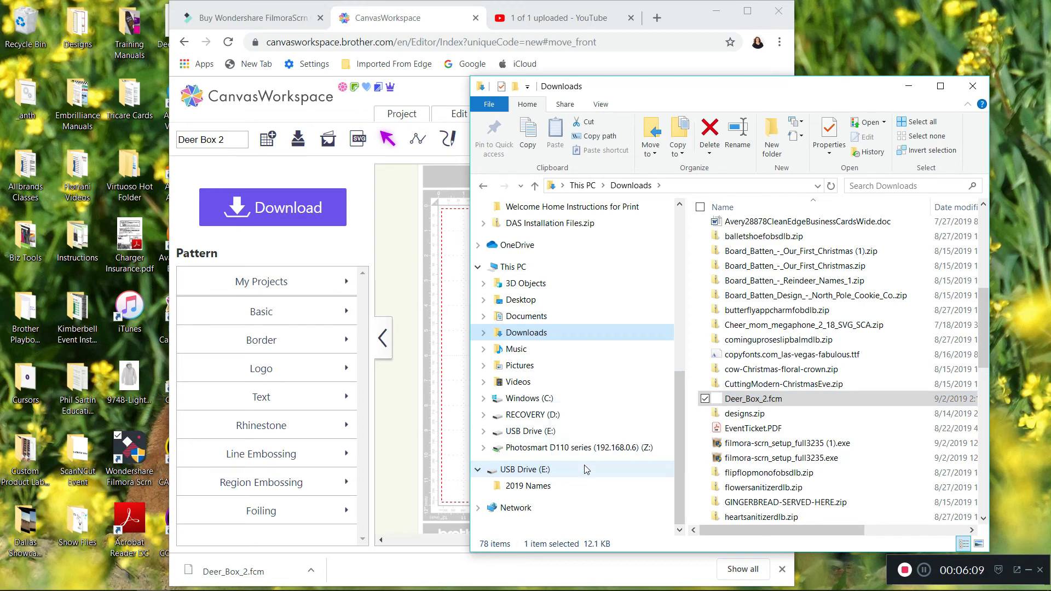
click(534, 471)
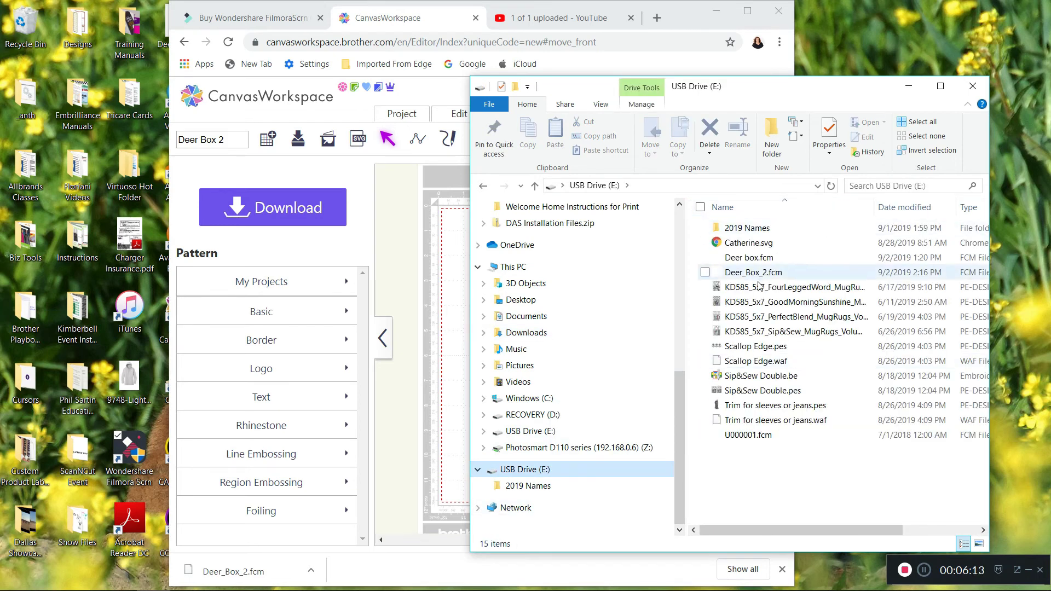